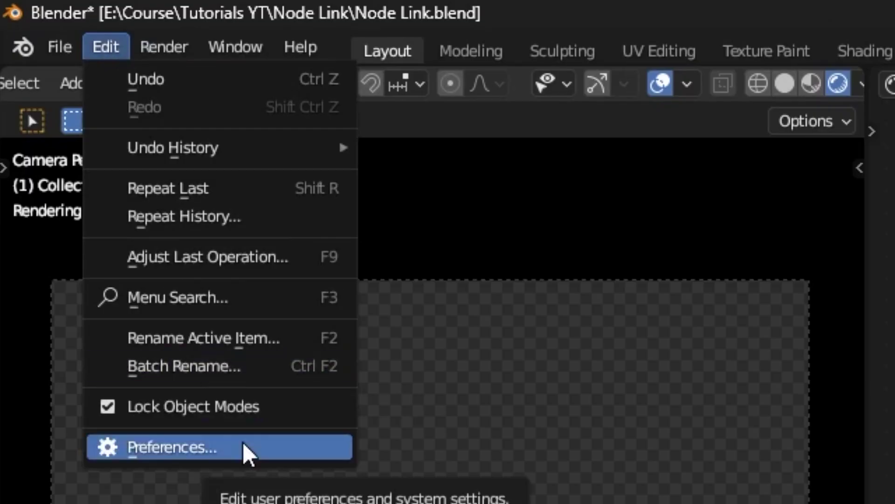
- Open the add-on preferences, look up Node Wrangler by searching for "node", and search for "copy"
left_click(247, 449)
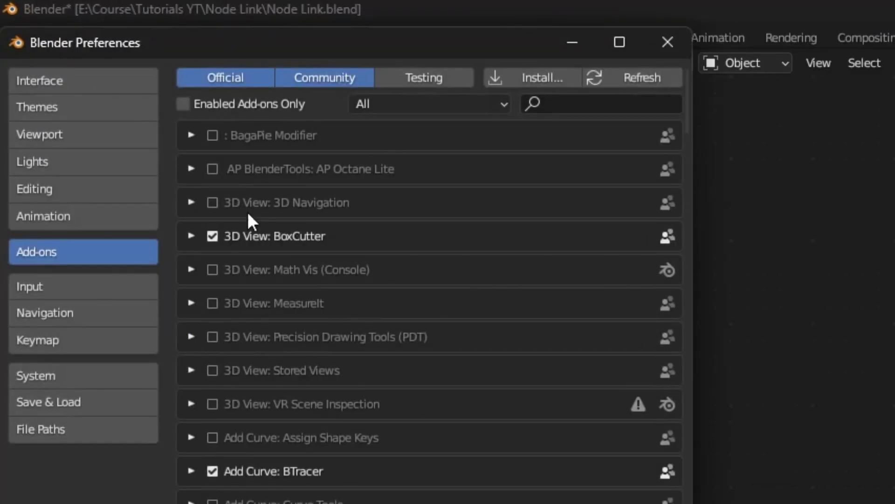
left_click(600, 100)
type("node")
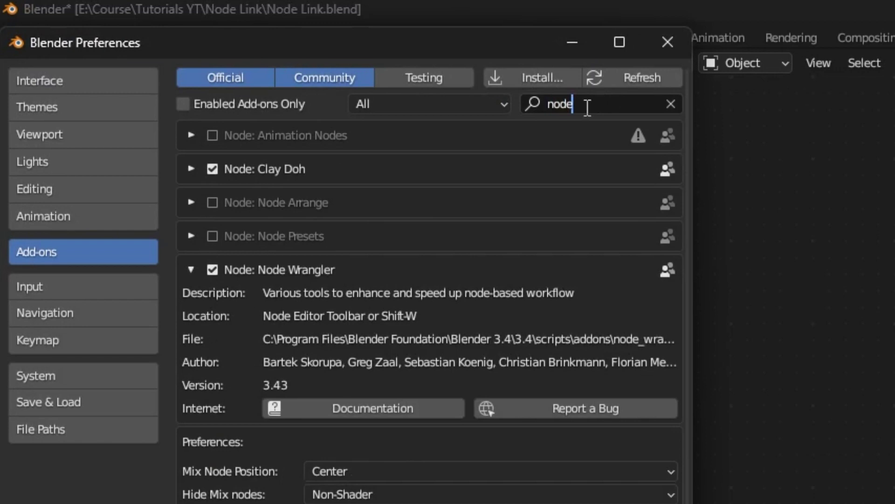
left_click(190, 269)
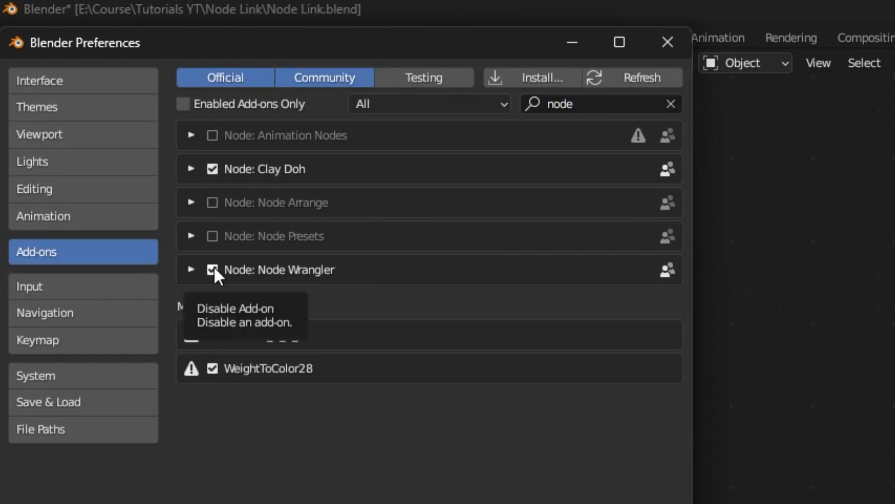
left_click(551, 100)
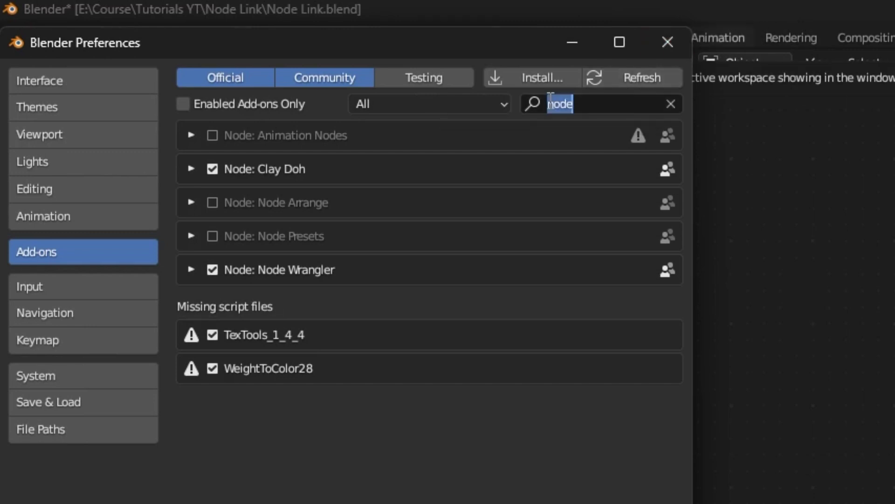
type("copy")
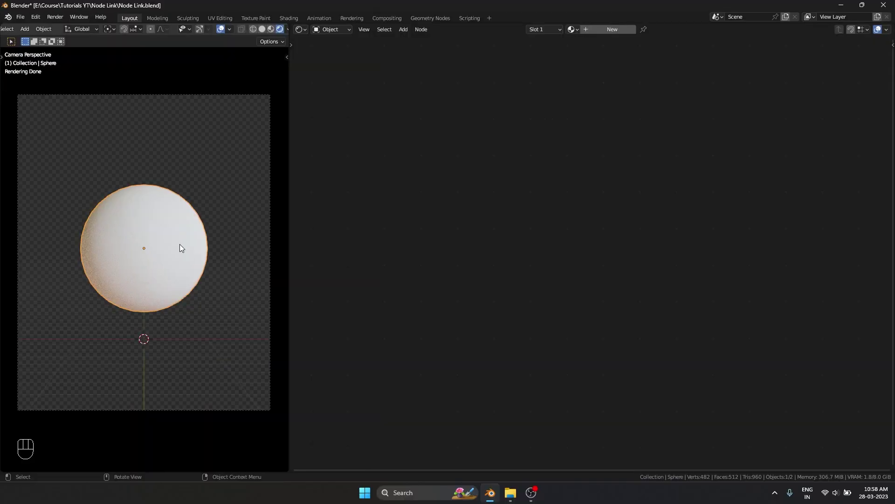
- Create a new material on the sphere with a red base colour and move the Material Output farther from the shader
left_click(605, 31)
left_click(579, 180)
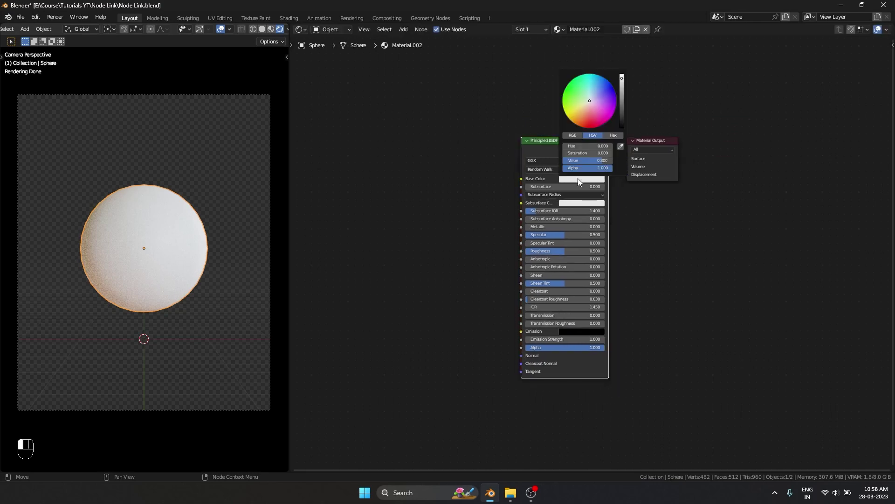
left_click_drag(593, 109, 590, 127)
left_click(734, 247)
left_click_drag(652, 150, 739, 129)
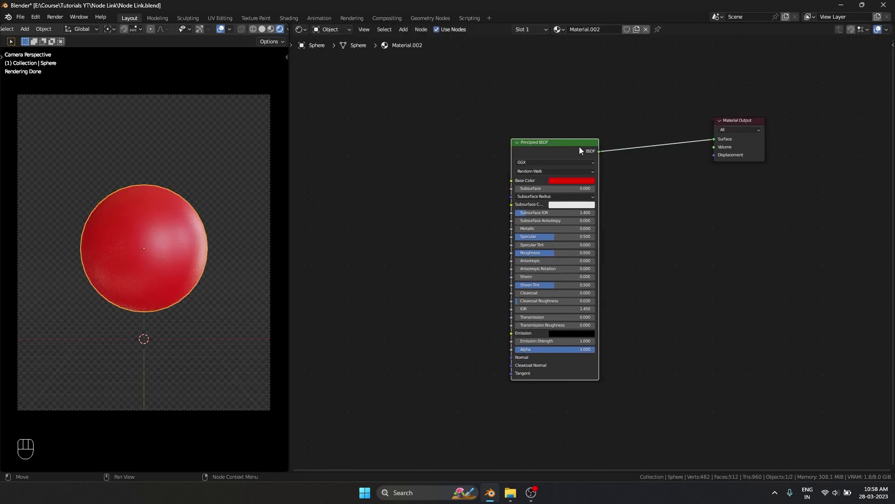
- Duplicate the red Principled BSDF and give the copy a green base colour
key("shift+d")
left_click(683, 196)
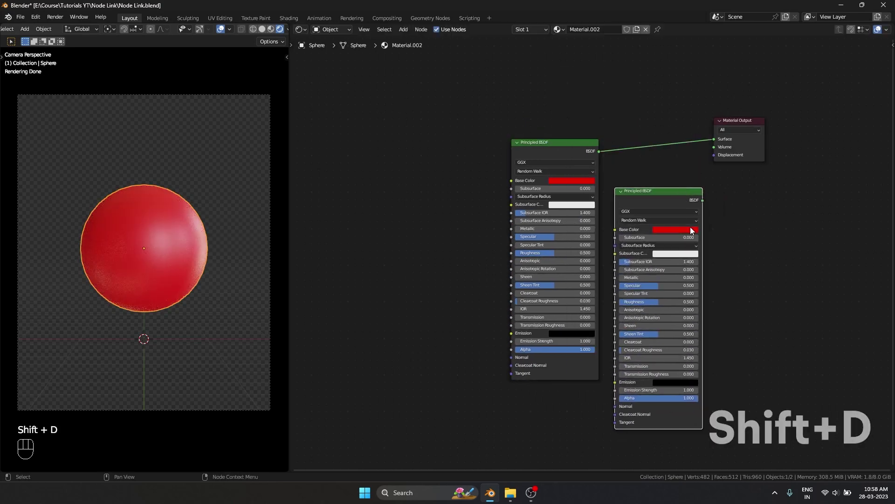
left_click(693, 230)
left_click_drag(685, 171, 684, 162)
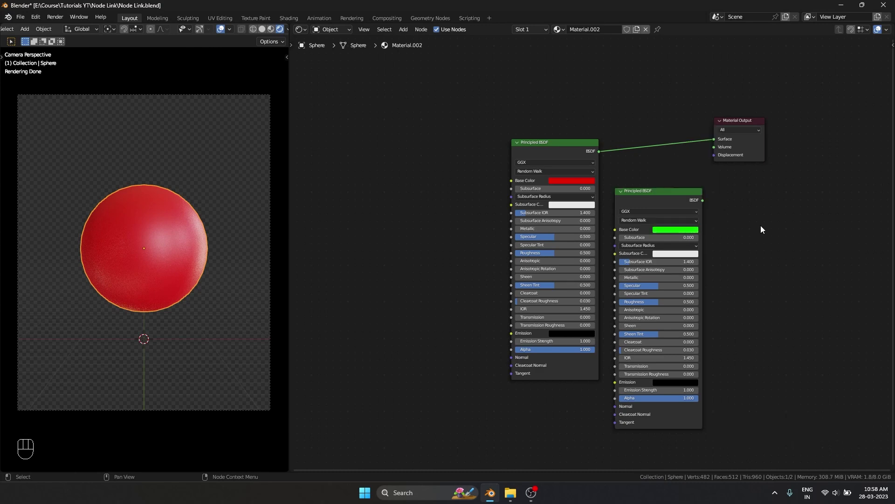
- Preview the green and red shaders alternately on the sphere, ending on green, and move the Material Output farther away
left_click(680, 204, "ctrl+shift")
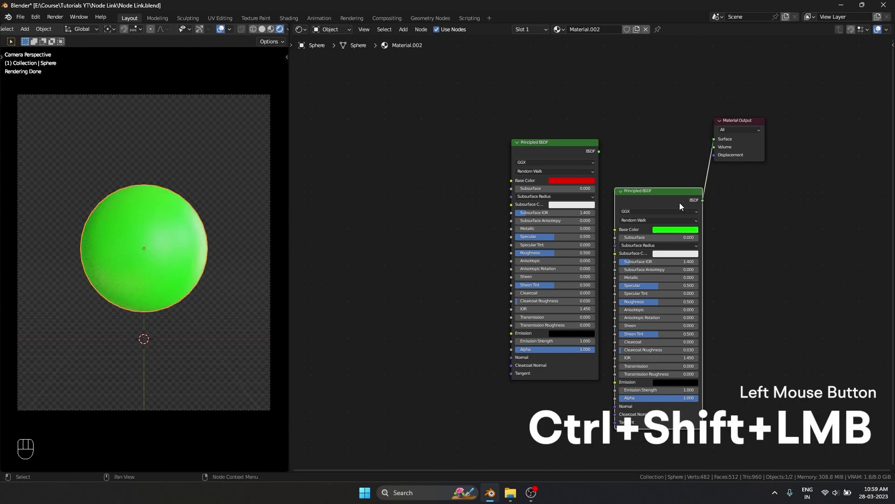
left_click(558, 152, "ctrl+shift")
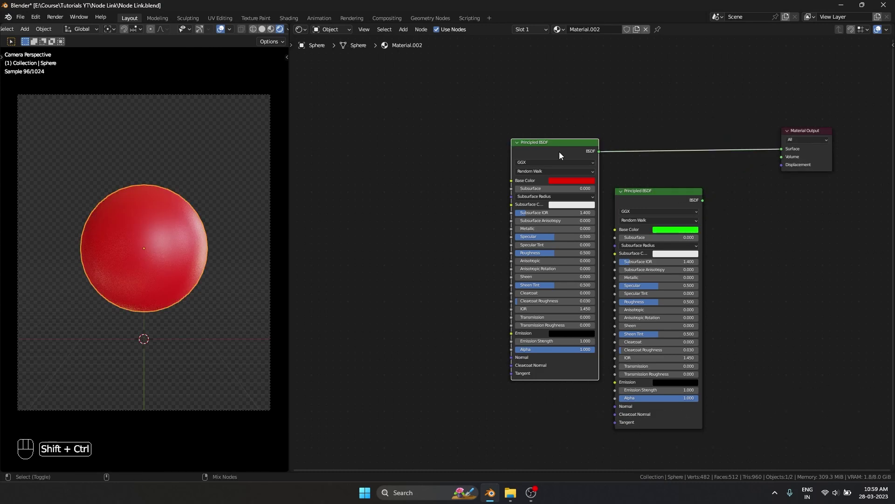
left_click(646, 193, "ctrl+shift")
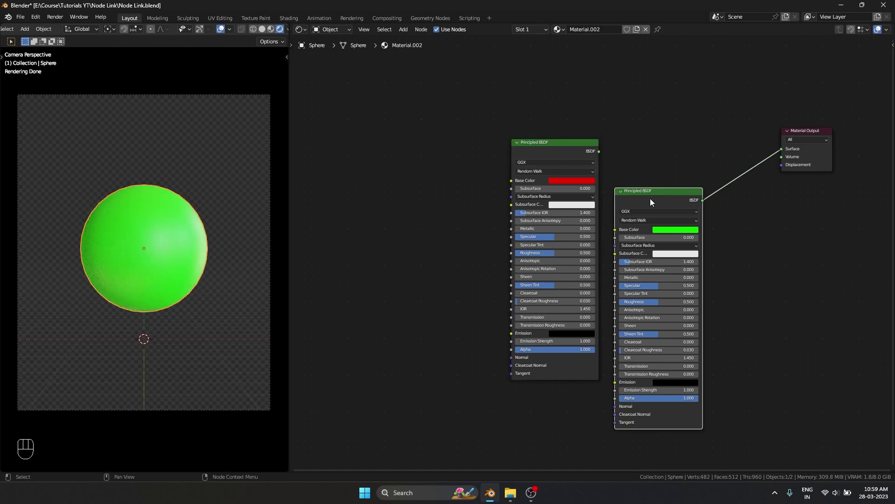
left_click(545, 152, "ctrl+shift")
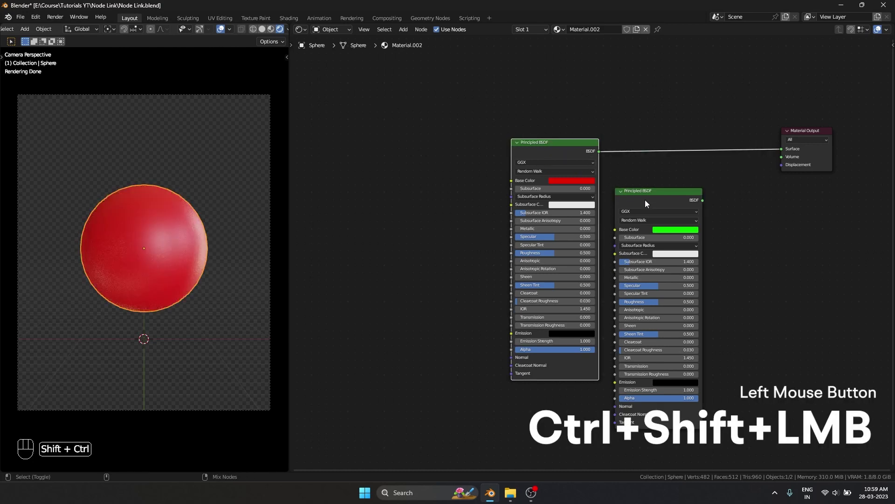
left_click(601, 172, "ctrl+shift")
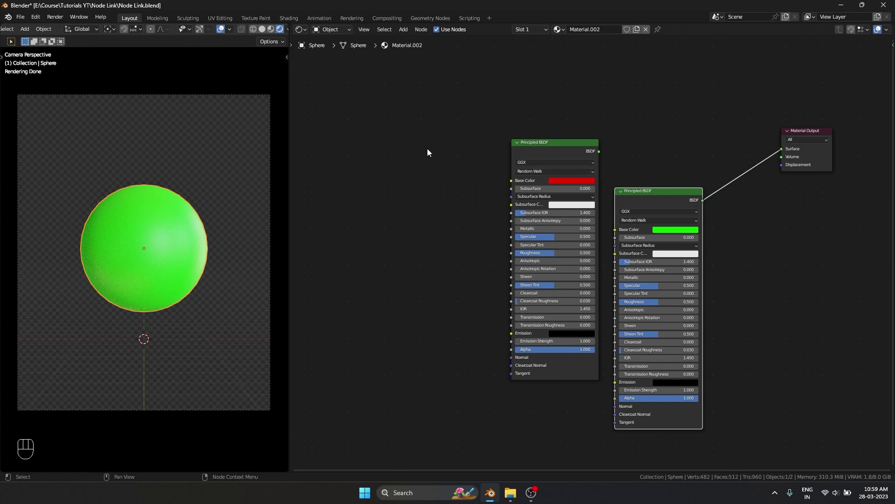
- Add a Noise Texture node and place a Voronoi Texture node below it, beside the two shaders
key("shift+a")
type("noise")
key("Return")
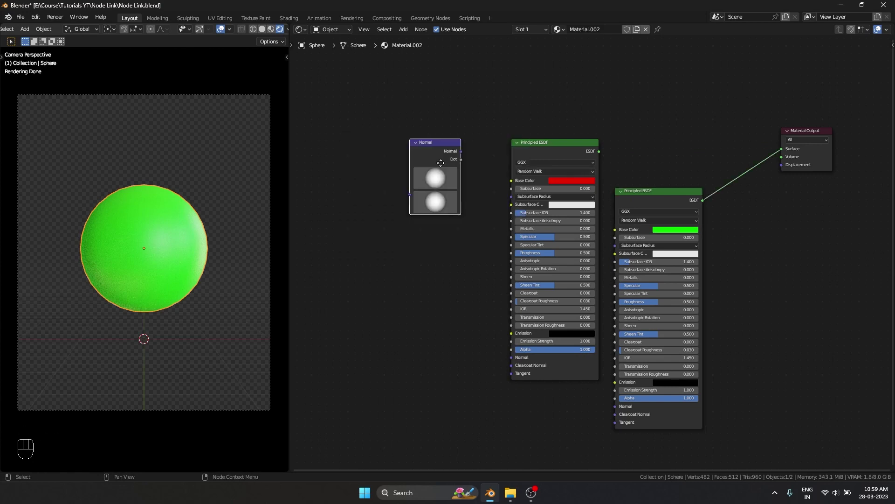
left_click(398, 137)
key("shift+a")
left_click(452, 195)
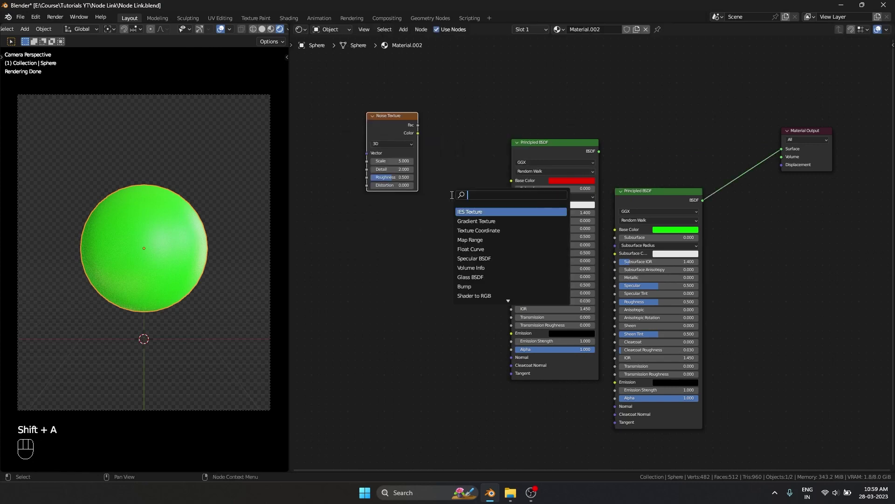
type("voronoi")
key("Return")
left_click(413, 236)
- Add a Mix colour node below the Voronoi Texture
key("shift+a")
left_click(460, 231)
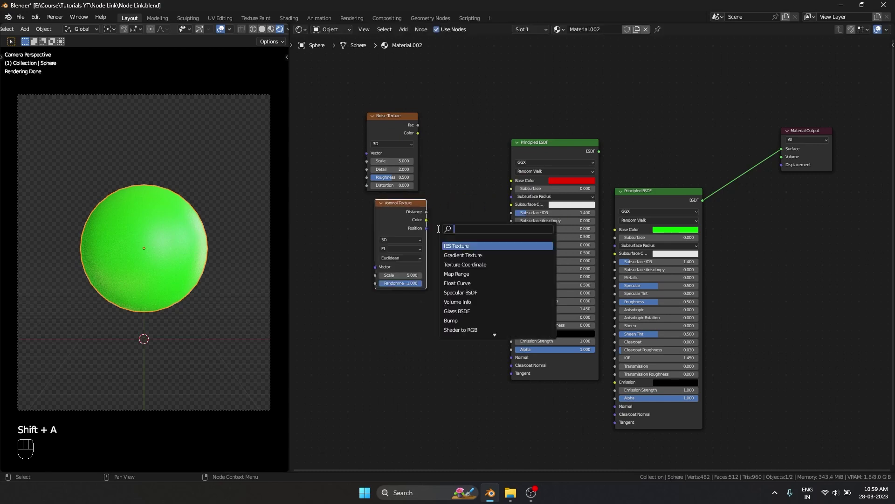
type("mi")
key("Return")
left_click(411, 336)
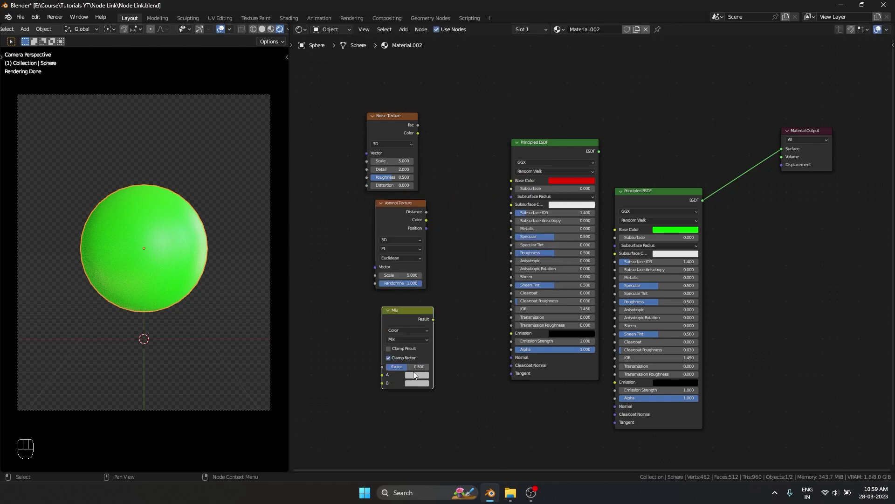
- Colour the Mix node's A input orange and B input green, and preview it on the sphere with a factor of 0.842
left_click(414, 373)
left_click(411, 319, "ctrl+shift")
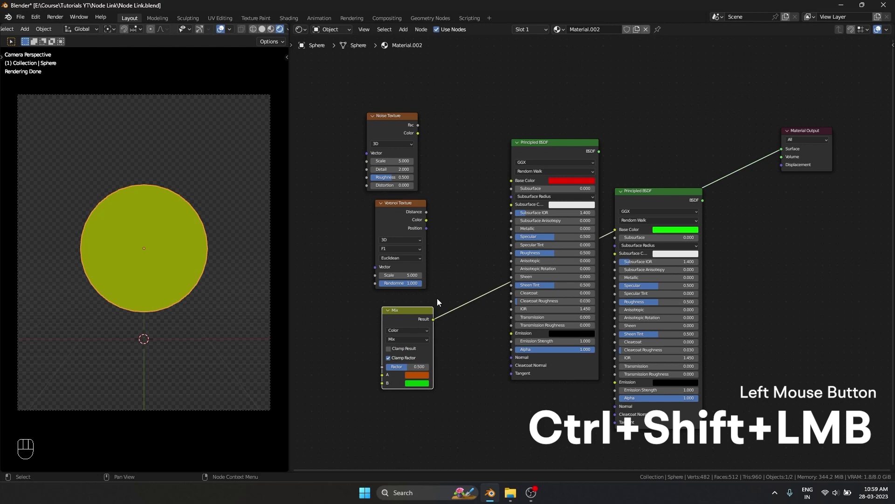
mouse_move(407, 367)
left_mouse_down()
mouse_move(427, 366)
mouse_move(399, 367)
mouse_move(422, 366)
left_mouse_up()
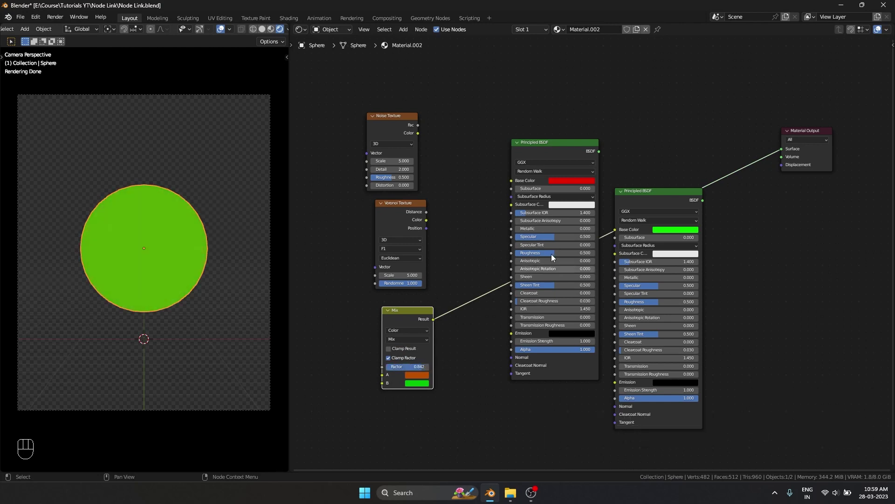
- Preview the Voronoi Texture on the sphere at scale 9 and the Noise Texture at scale 8.1
left_click(390, 224, "ctrl+shift")
left_click_drag(400, 275, 420, 276)
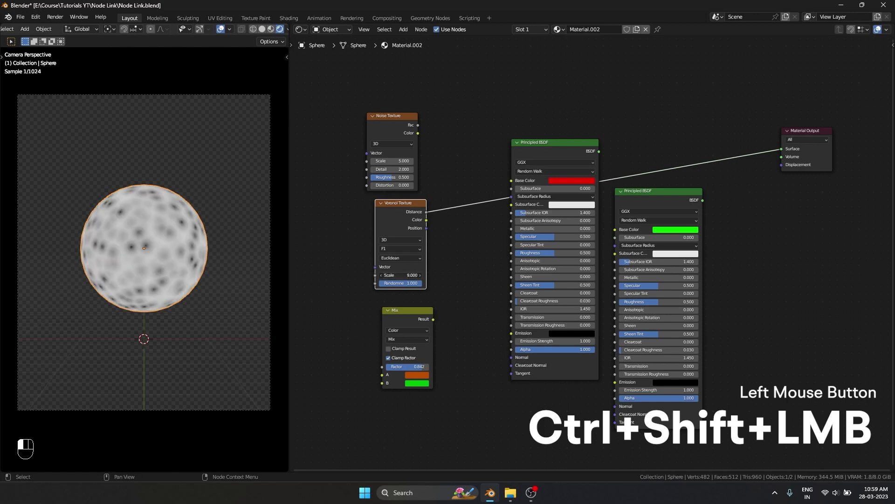
left_click(405, 127, "ctrl+shift")
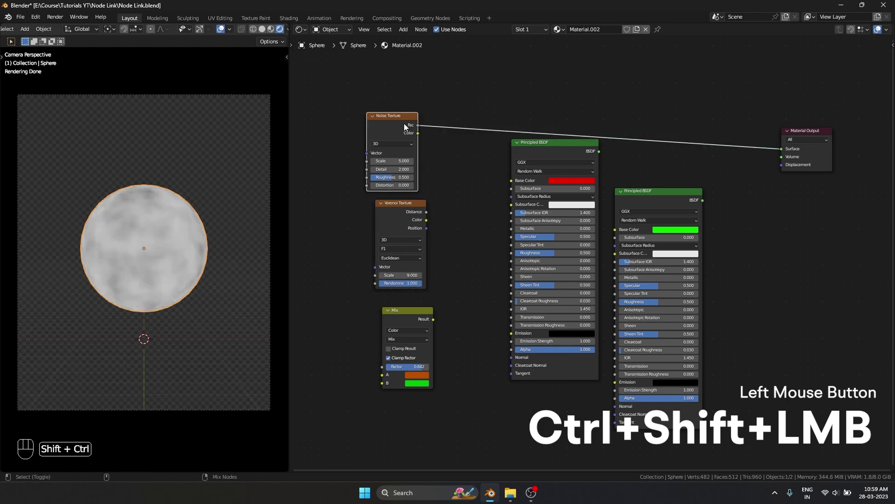
left_click_drag(390, 161, 407, 161)
- Delete the Noise Texture, Voronoi Texture and Mix nodes together
left_click_drag(335, 110, 436, 350)
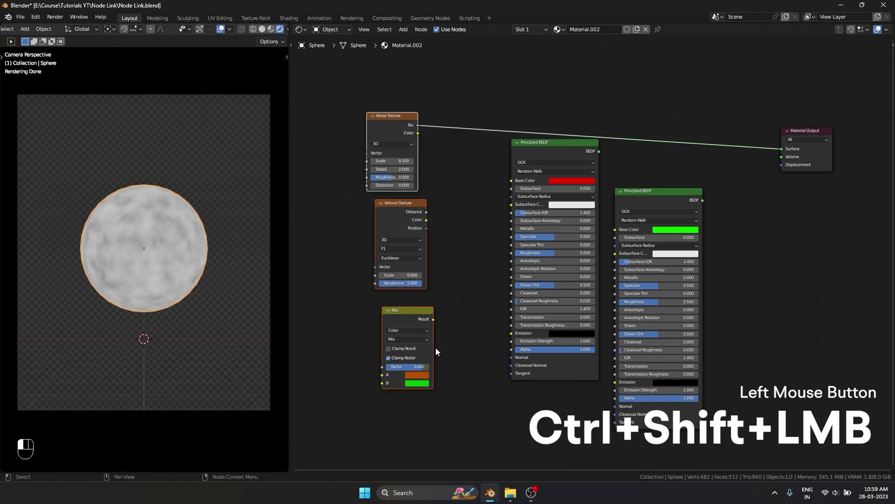
key("x")
- Switch the sphere's preview repeatedly between the red and green Principled BSDF shaders, ending on red
left_click_drag(458, 110, 554, 171)
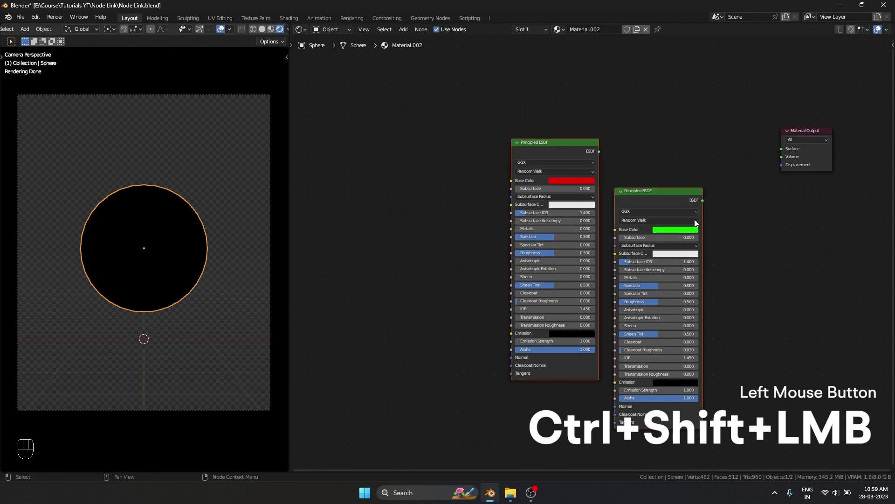
left_click(584, 146, "ctrl+shift")
left_click(634, 193, "ctrl+shift")
left_click(575, 156, "ctrl+shift")
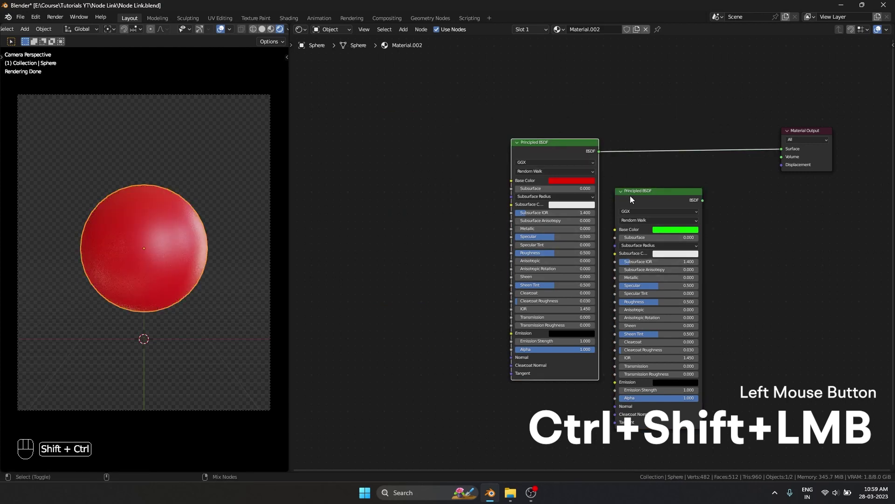
left_click(630, 195, "ctrl+shift")
left_click(579, 156, "ctrl+shift")
left_click(630, 194, "ctrl+shift")
left_click(575, 157, "ctrl+shift")
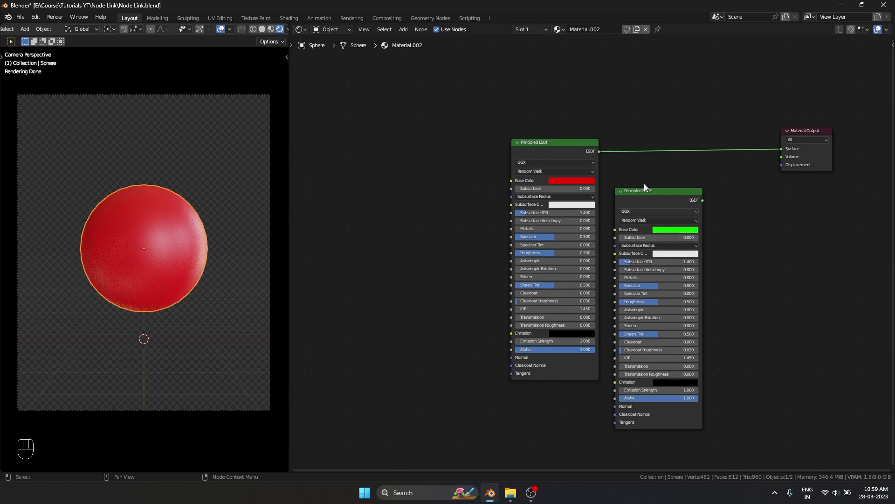
- Add a Mix Shader node and connect the red and green shaders to its two shader inputs
key("shift+a")
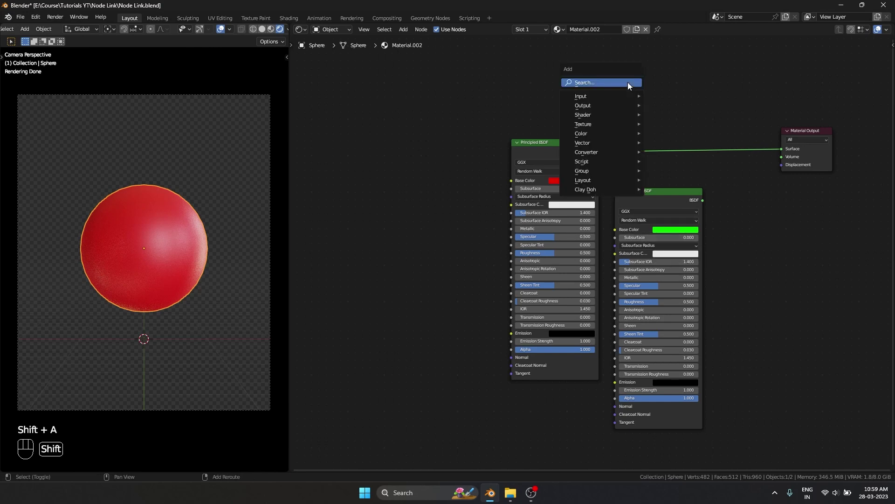
type("mix s")
key("Return")
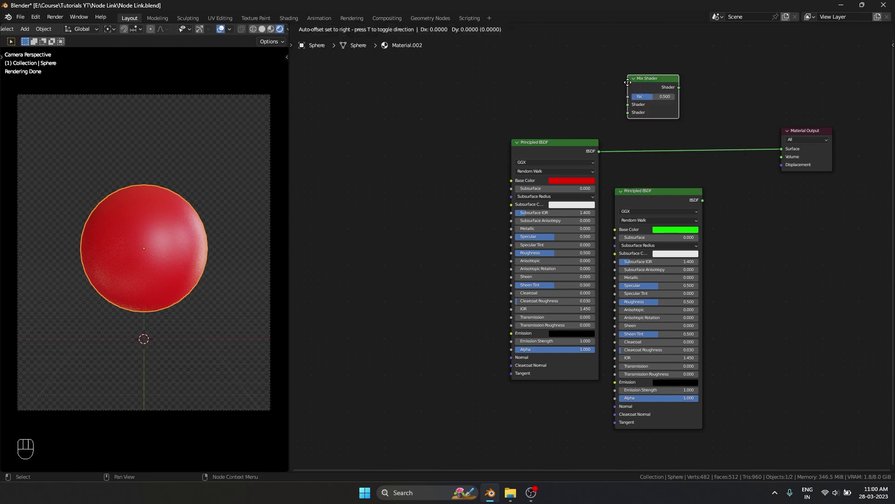
left_click(763, 215)
middle_click_drag(731, 172, 661, 139)
left_click_drag(528, 118, 691, 209)
left_click_drag(632, 167, 693, 216)
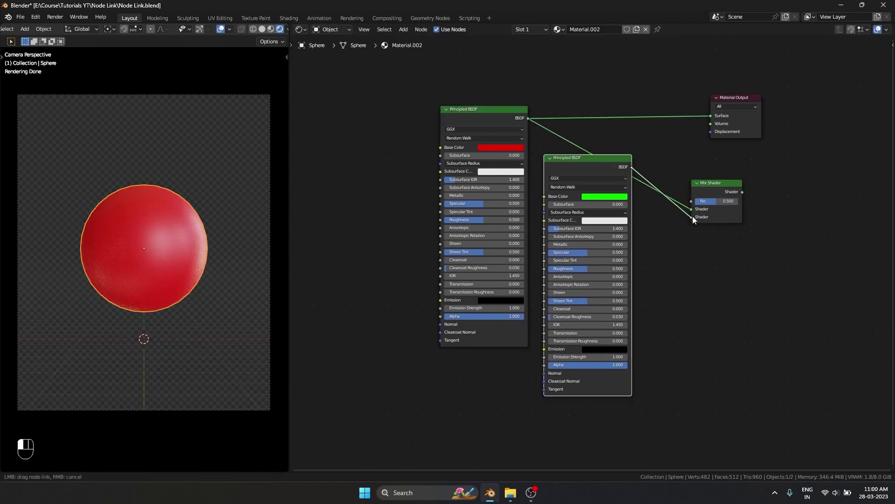
- Move the Mix Shader above the other nodes and preview it through the Material Output
left_click_drag(709, 183, 673, 66)
key("ctrl+shift")
left_click(677, 59, "ctrl+shift")
left_click(682, 190)
- Remove the Mix Shader and cut the red shader's link to the Material Output
left_click(662, 53)
key("ctrl+x")
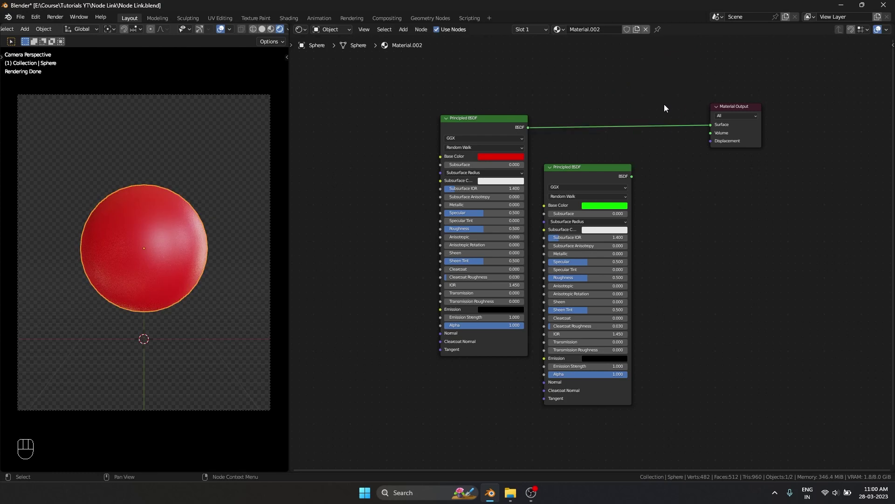
right_click_drag(664, 109, 672, 149, "ctrl")
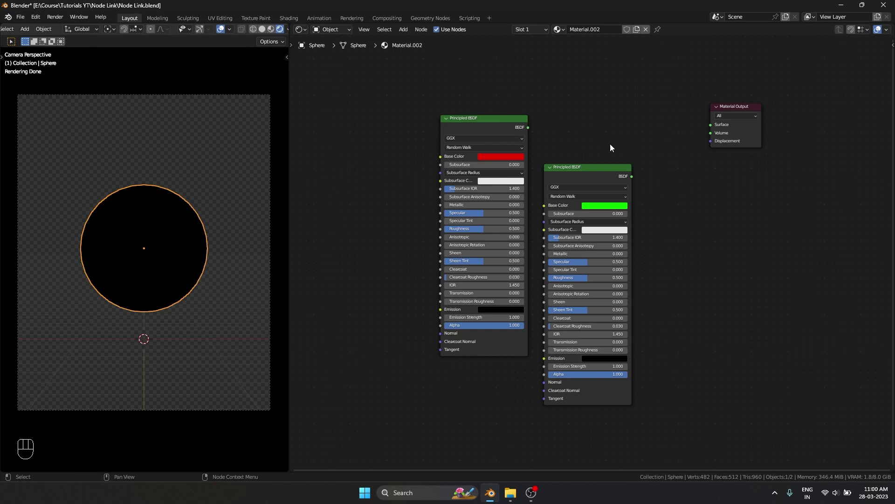
key("shift+a")
type("mix")
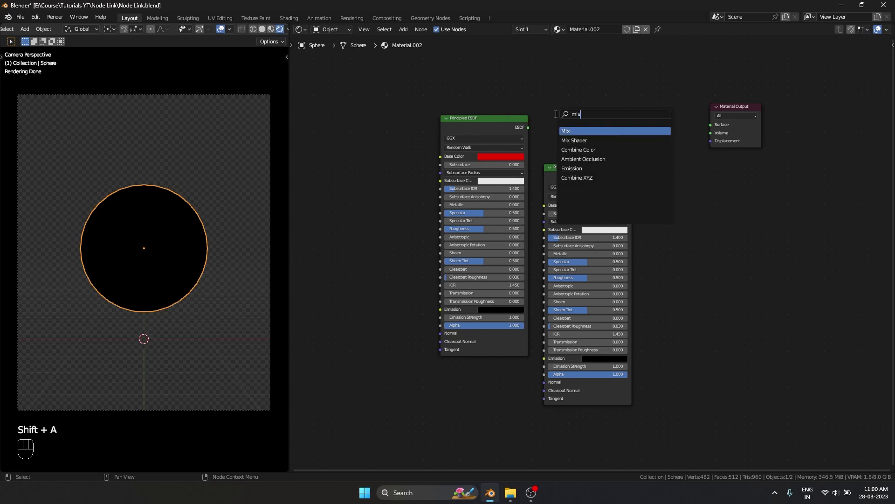
left_click(756, 246)
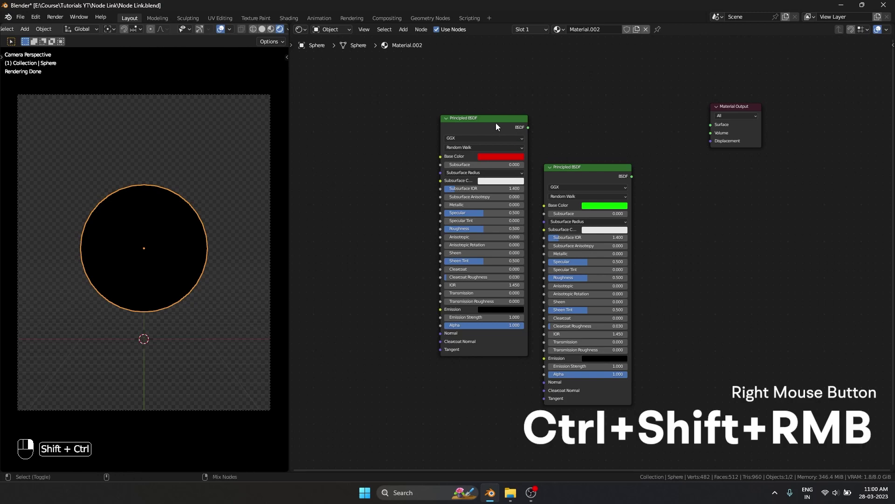
- Combine the red and green shaders directly through an automatic Mix Shader linked to the Material Output
right_click_drag(497, 124, 581, 240, "ctrl+shift")
left_click(656, 110)
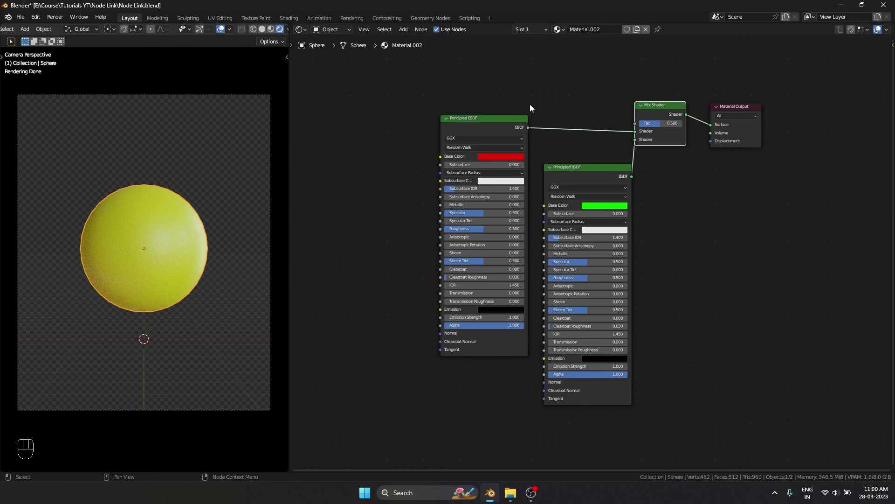
- Move both Principled BSDF nodes farther from the Mix Shader and set its factor to 0.6
left_click_drag(522, 105, 511, 202)
left_click_drag(661, 123, 664, 123)
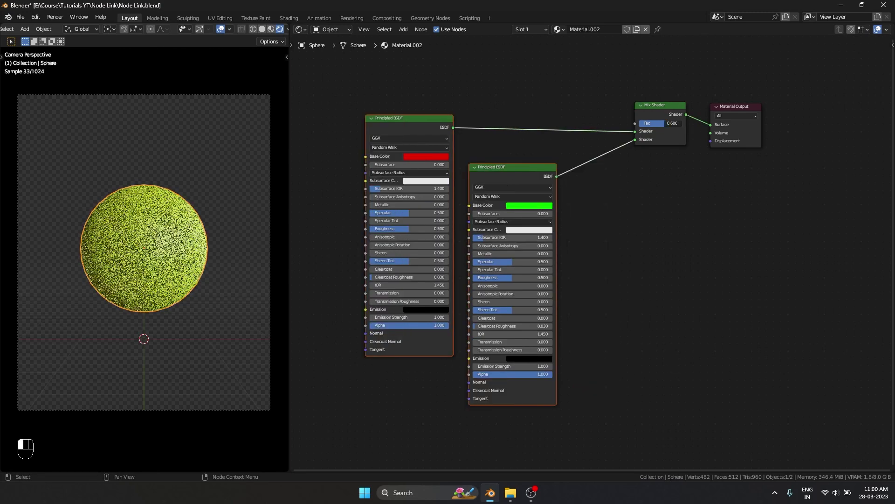
- Add a Noise Texture node below the two Principled BSDF nodes
left_click(645, 256)
middle_click_drag(645, 256, 706, 134)
key("shift+a")
left_click(446, 293)
type("noi")
key("Return")
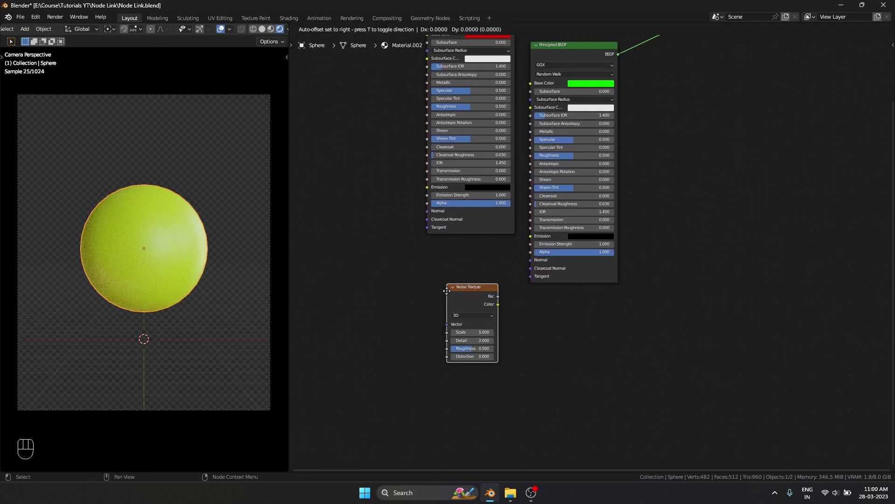
left_click(360, 360)
middle_click_drag(480, 286, 482, 200)
- Add a Voronoi Texture node directly below the Noise Texture node
key("shift+a")
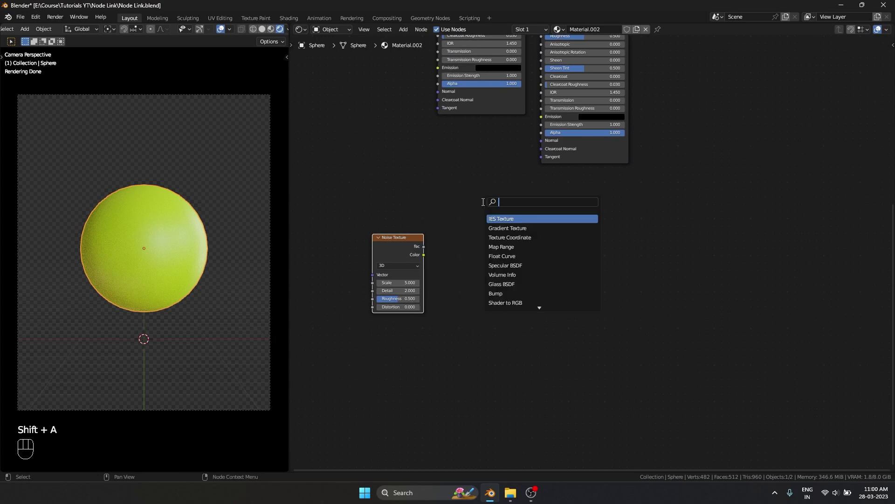
type("voronoi")
key("Return")
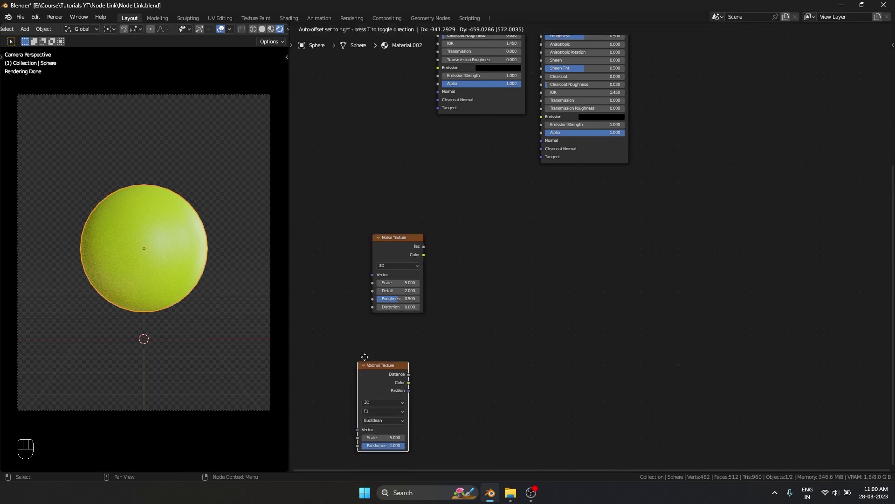
left_click(383, 327)
- Preview the Noise and Voronoi textures alternately on the sphere and combine them through an automatic Mix node
left_click(410, 242, "ctrl+shift")
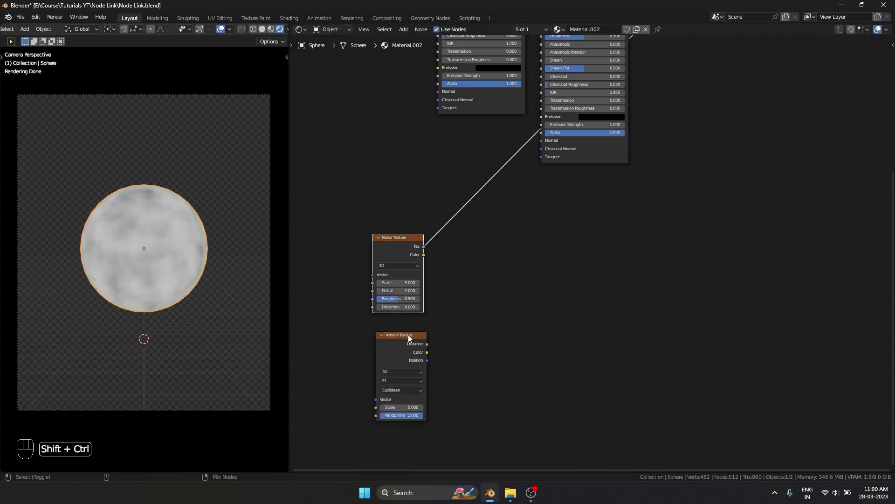
left_click(401, 261, "ctrl+shift")
left_click(407, 338, "ctrl+shift")
left_click(404, 258, "ctrl+shift")
left_click(410, 335, "ctrl+shift")
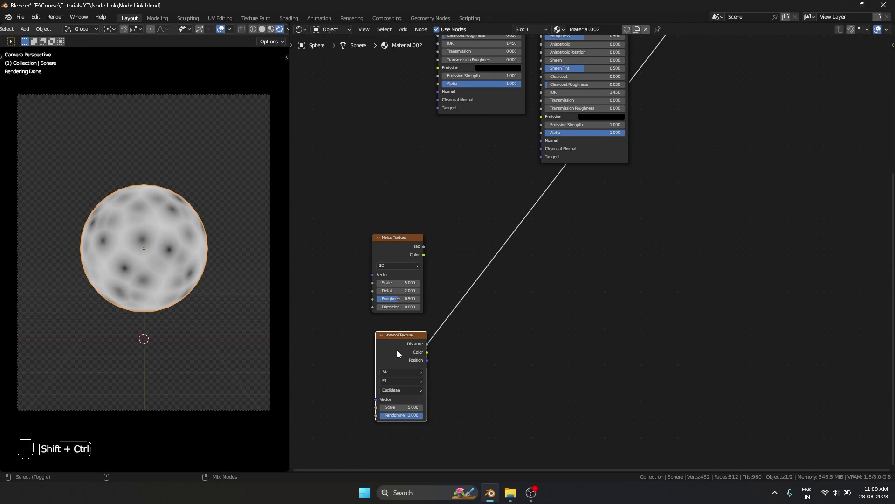
right_click_drag(406, 248, 418, 397, "ctrl+shift")
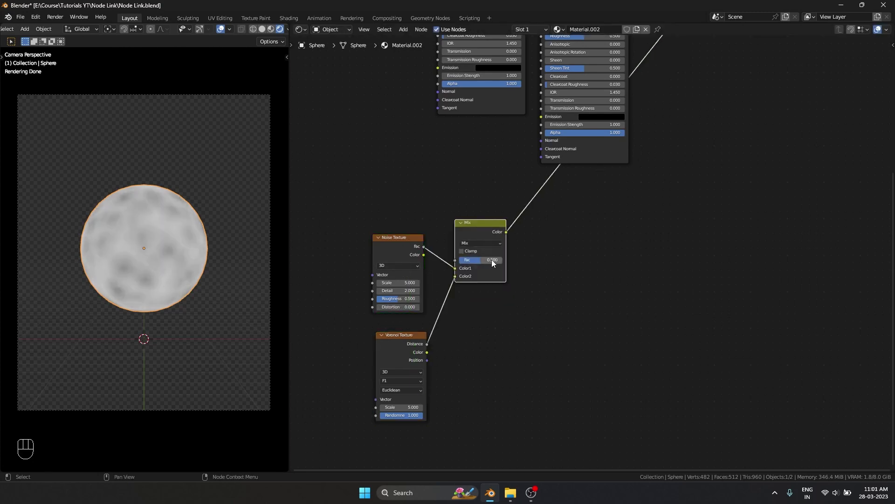
- Delete the Mix and Voronoi Texture nodes, keeping the Noise Texture
key("x")
key("x")
middle_click_drag(441, 282, 542, 382)
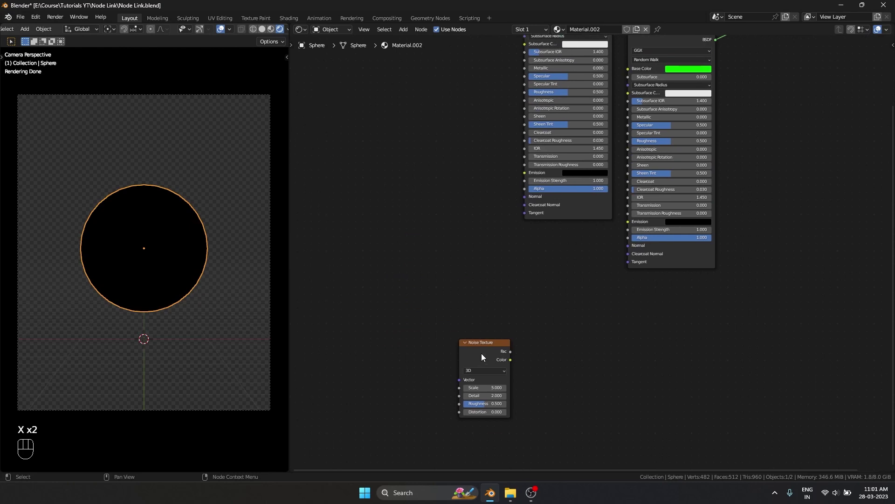
- Preview the Noise Texture on the sphere and attach automatic Texture Coordinate and Mapping nodes to it
left_click_drag(481, 353, 489, 304)
left_click(490, 304, "ctrl+shift")
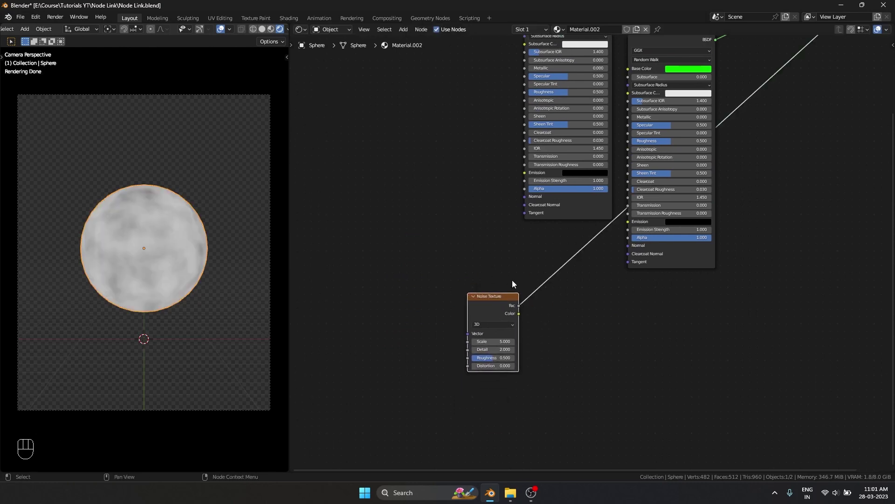
key("ctrl+t")
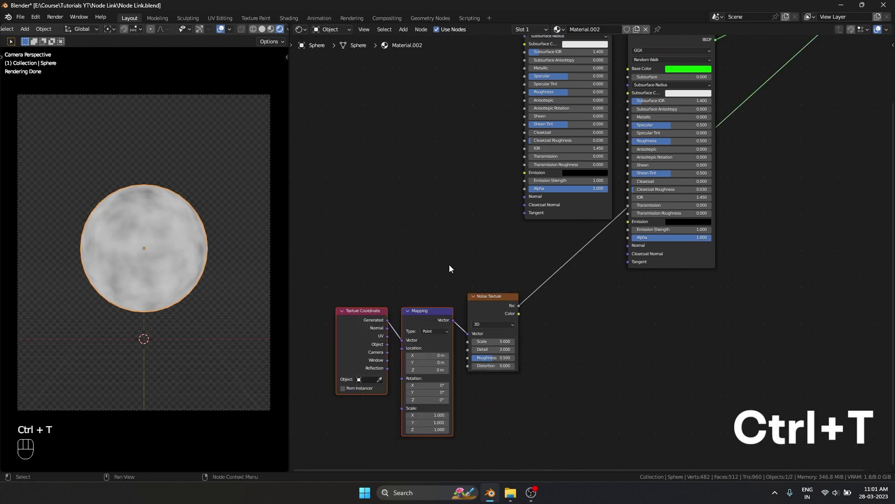
- Feed Object coordinates into the Mapping node and set its location to 1.2 m, rotation to 200°, 0°, 223° and scale to 1.8
scroll(449, 264, "up", 4)
left_click_drag(454, 254, 410, 247)
mouse_move(445, 369)
left_mouse_down()
mouse_move(445, 349)
mouse_move(450, 370)
left_mouse_up()
type("1.7")
key("Return")
left_click_drag(445, 269, 461, 310)
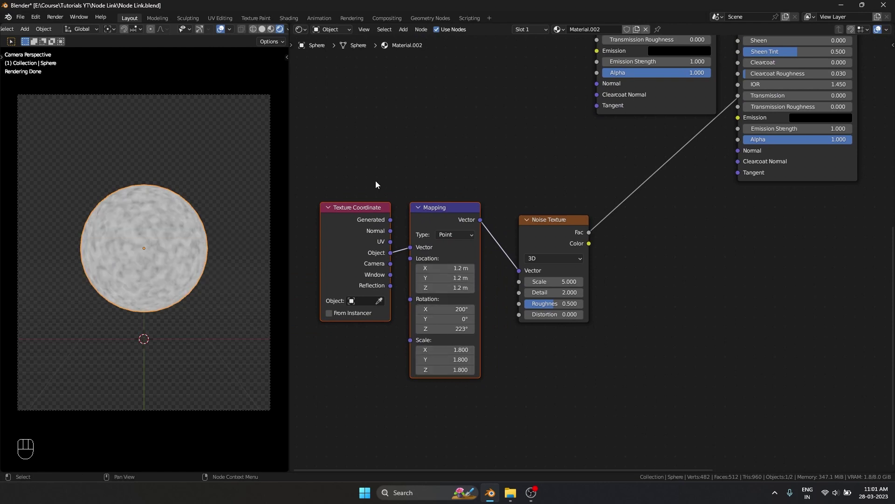
- Delete the Texture Coordinate, Mapping and Noise Texture nodes
left_click_drag(441, 215, 477, 181)
key("x")
key("x")
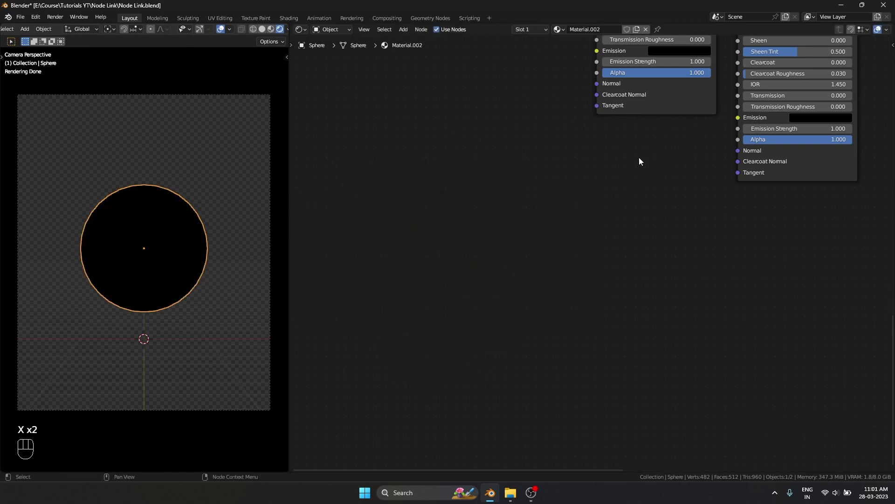
- Search the add-on preferences for "node" and expand the Node Wrangler details
key("Home")
left_click(35, 16)
left_click(78, 151)
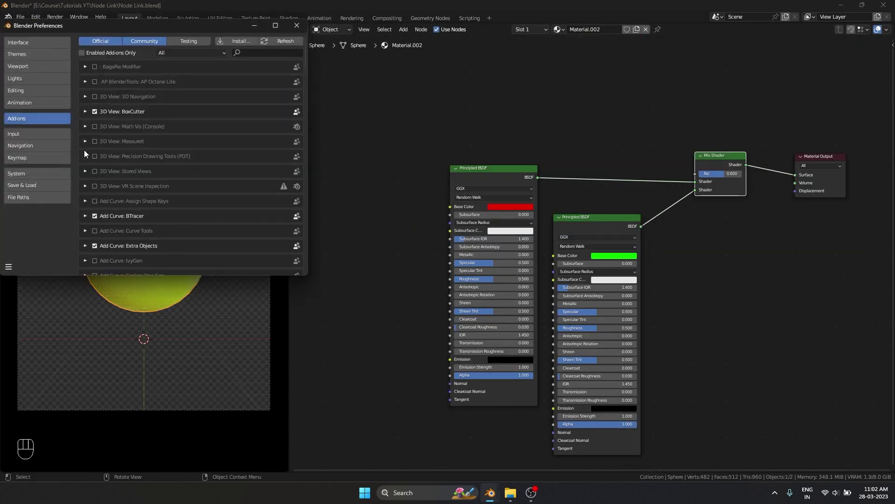
left_click(268, 53)
type("node")
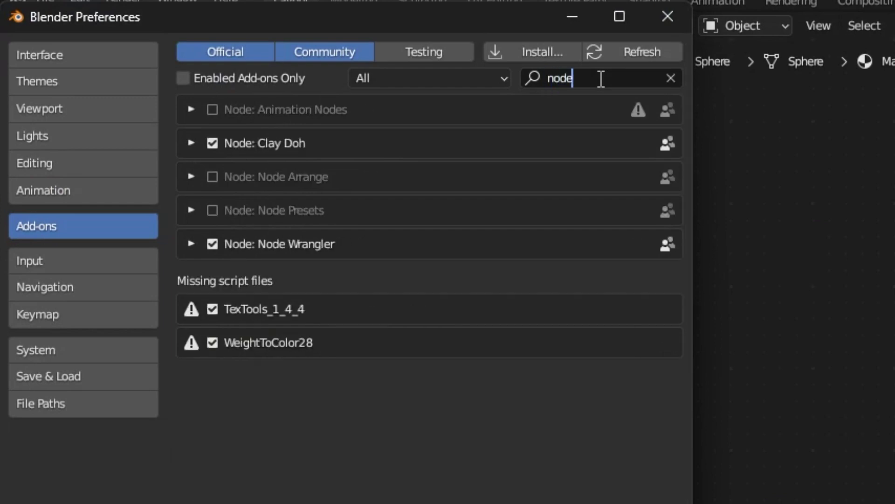
left_click(261, 244)
scroll(441, 309, "down", 5)
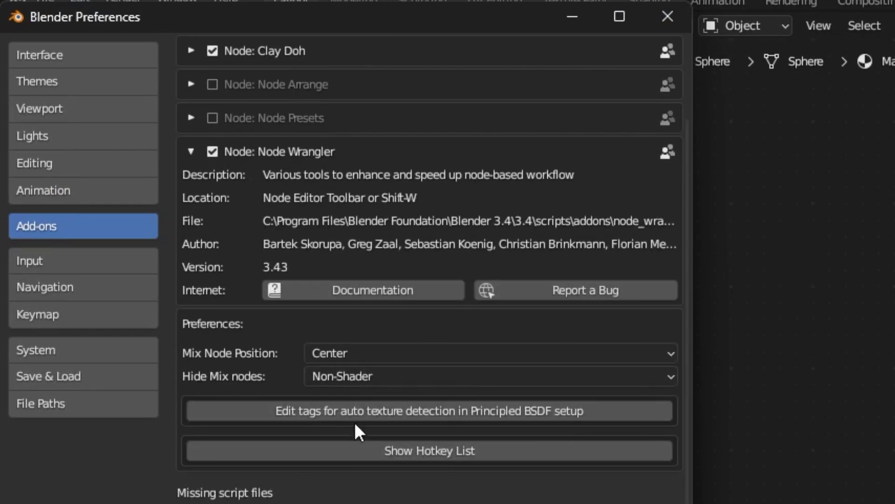
- Show Node Wrangler's hotkey list and look through its shortcuts
left_click(492, 449)
scroll(492, 448, "down", 10)
scroll(493, 450, "down", 20)
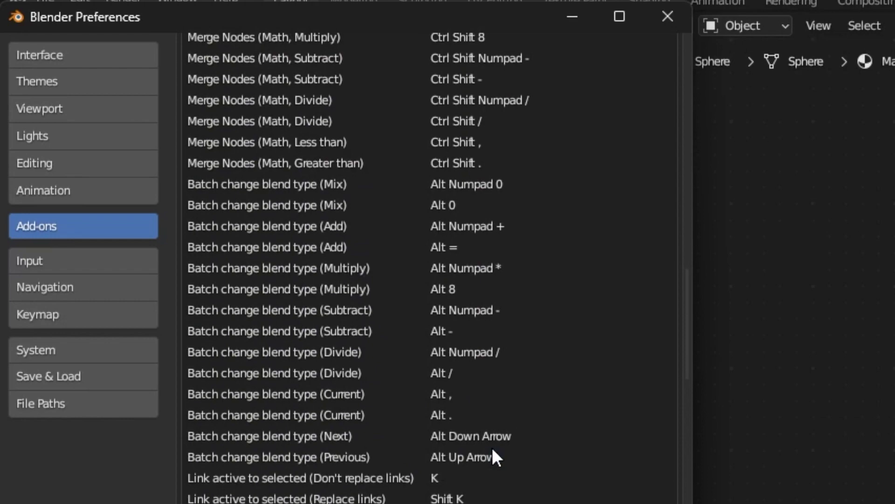
scroll(493, 450, "down", 5)
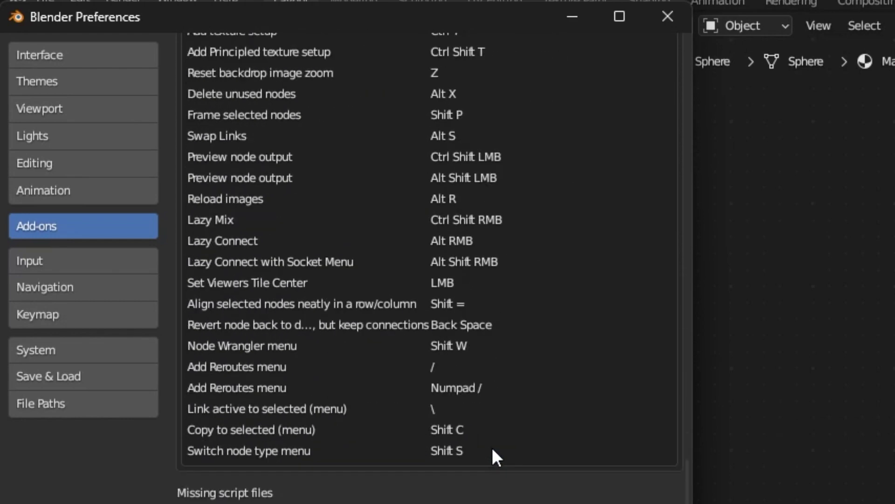
scroll(493, 449, "up", 12)
scroll(493, 449, "up", 15)
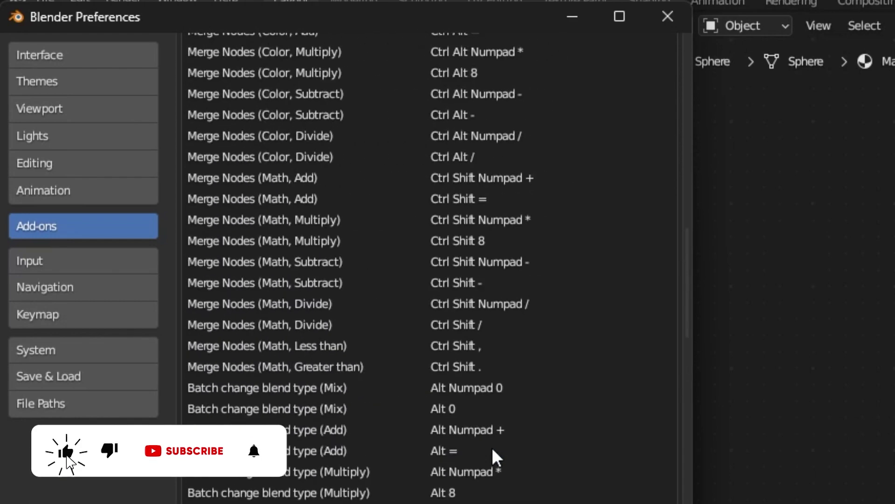
scroll(491, 447, "up", 1)
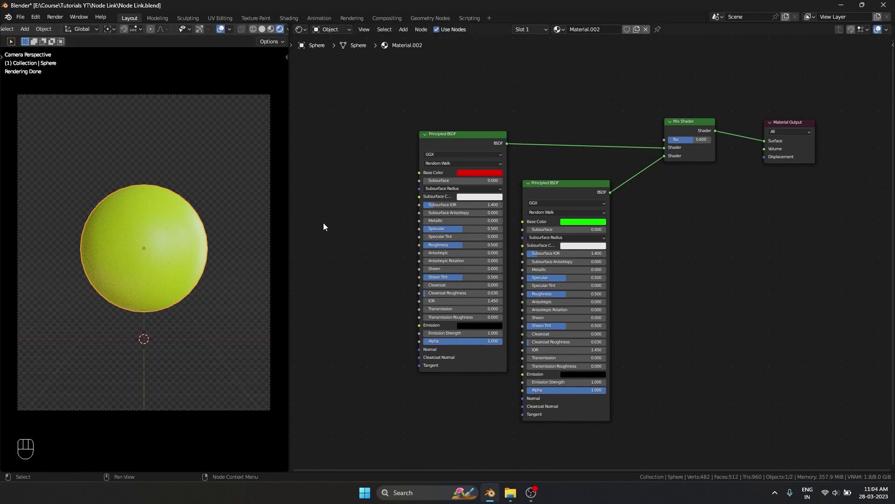
- Replace the sphere with a new cube and tilt the cube freely
key("ctrl+z")
key("x")
key("shift+a")
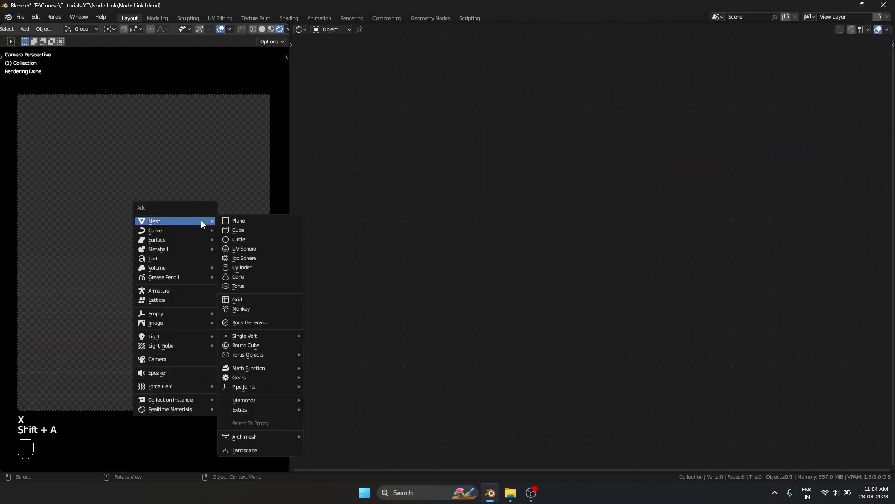
left_click(239, 230)
key("r")
key("r")
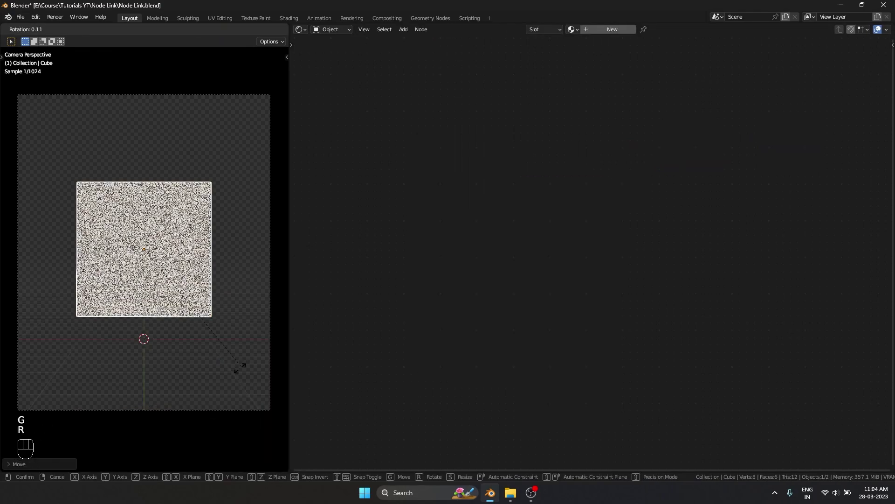
left_click(222, 379)
- Add a UV sphere at the 3D cursor, at the base of the tilted cube
scroll(251, 299, "down", 2)
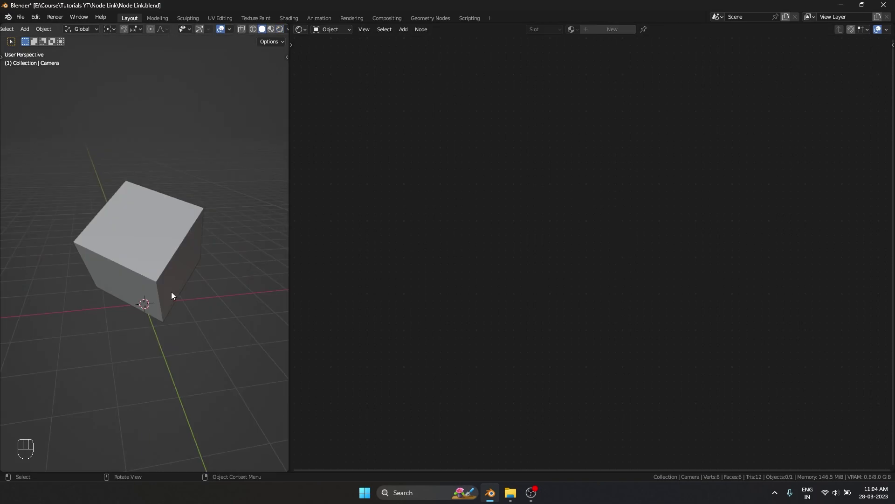
middle_click_drag(172, 292, 131, 287)
key("KP_1")
key("shift+a")
mouse_move(160, 264)
key("m")
key("u")
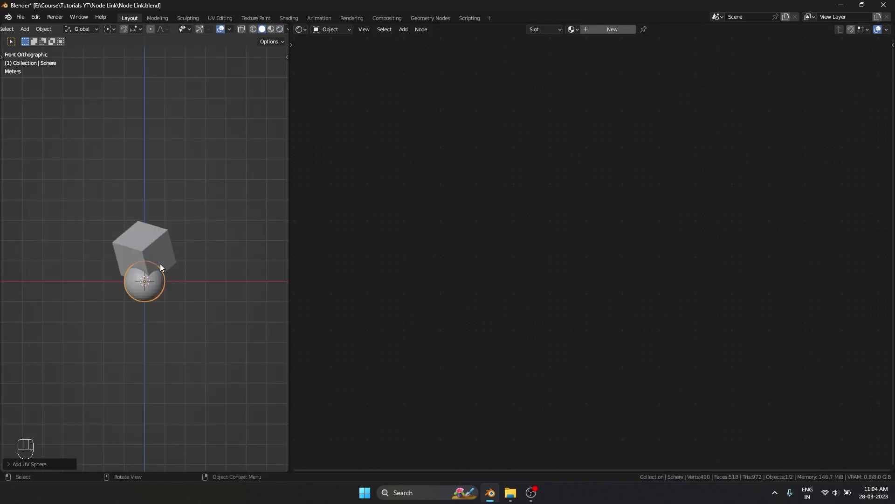
- Raise the UV sphere vertically above the cube and scale it down to about half size
key("g")
key("z")
left_click(195, 291)
key("s")
left_click(189, 273)
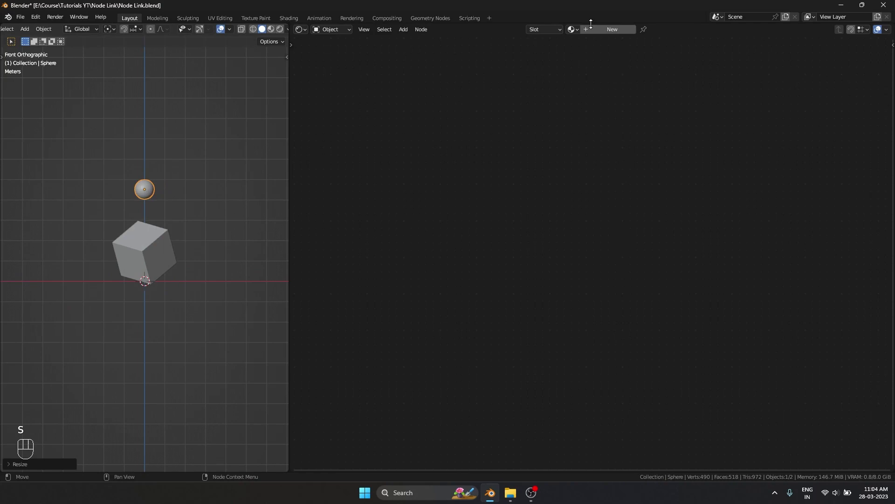
- Assign Material.002 to the small sphere and lower it vertically, closer to the cube
left_click(574, 29)
left_click(598, 61)
scroll(103, 198, "up", 5)
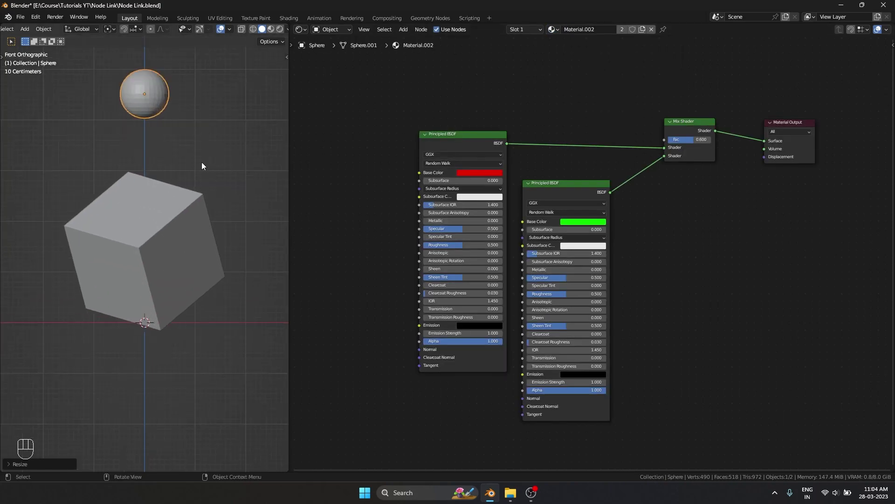
key("g")
key("z")
left_click(190, 214)
- Display the scene in Rendered shading and check the materials of the cube and the sphere
left_click(280, 29)
mouse_move(219, 139)
middle_mouse_down()
mouse_move(178, 167)
mouse_move(136, 173)
mouse_move(218, 126)
middle_mouse_up()
left_click(218, 126)
middle_click_drag(173, 276, 164, 257)
left_click(171, 226)
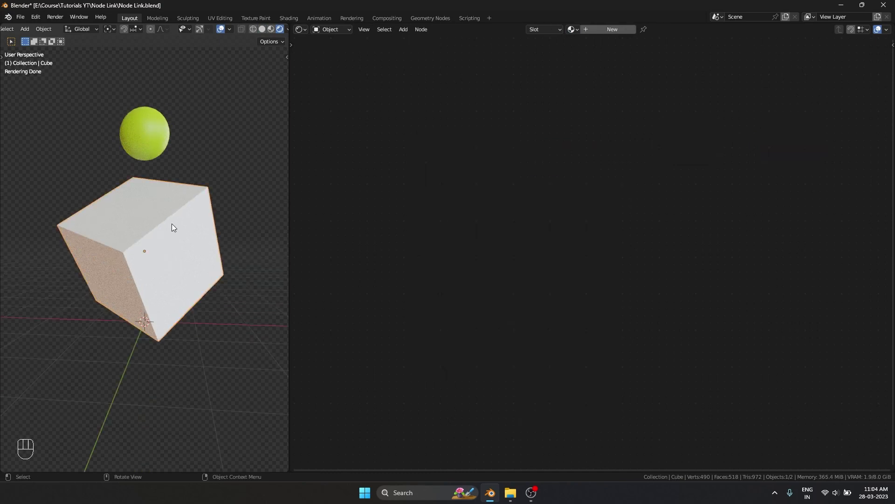
left_click(145, 136)
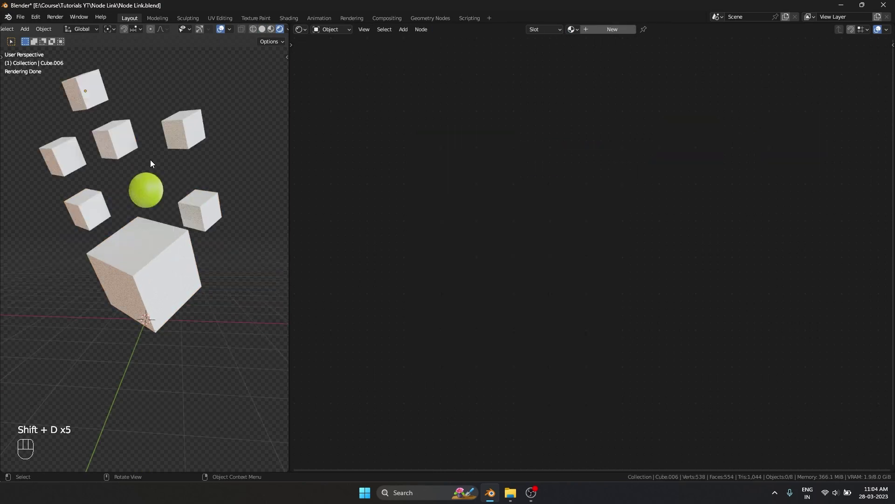
- Assign Material.002 individually to the large cube and to the small cube beside the sphere
left_click(147, 189)
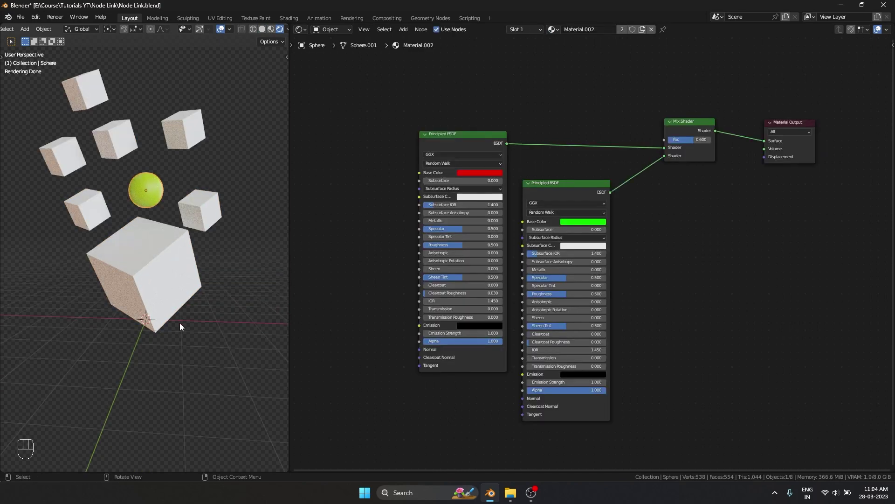
left_click(166, 284)
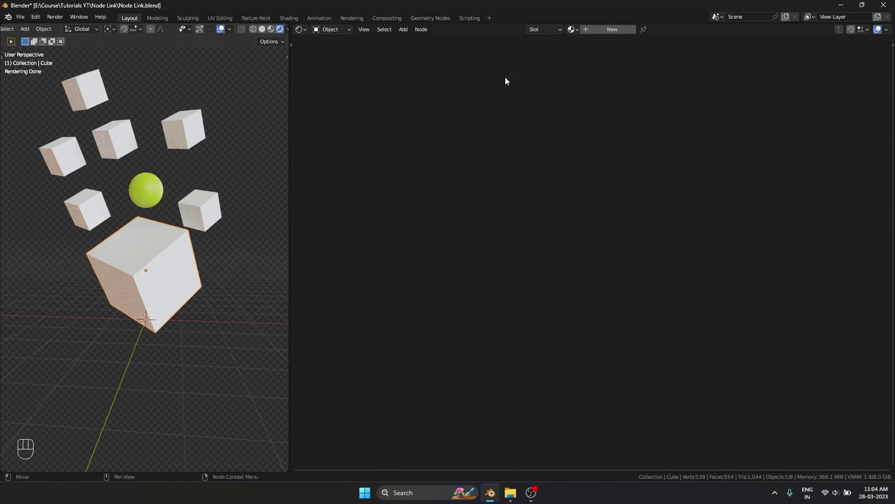
left_click(573, 29)
left_click(588, 61)
left_click(199, 209)
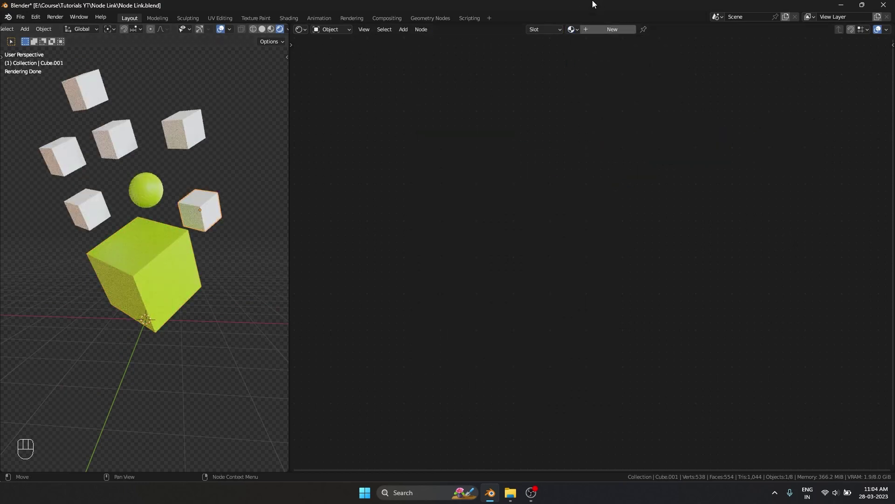
left_click(573, 29)
left_click(595, 61)
- Undo the material assignments on the large cube and the small cube
key("ctrl+z")
key("ctrl+z")
key("ctrl+z")
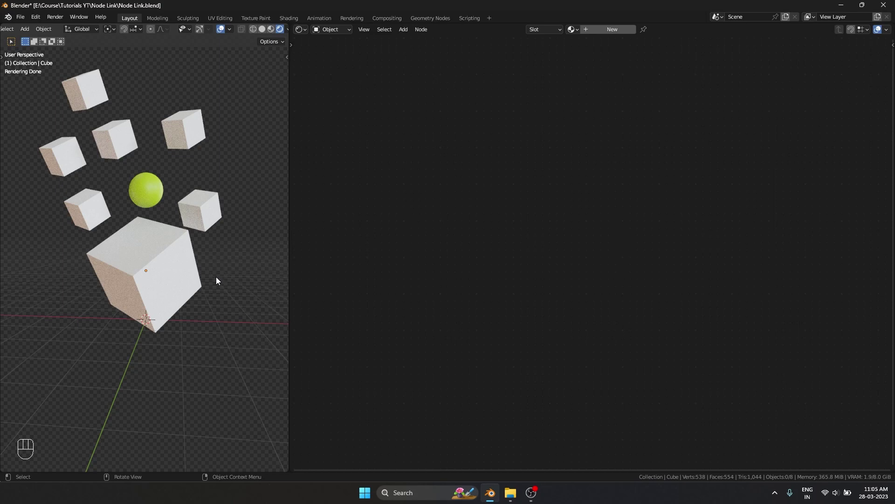
- Select all the cubes with the sphere as the active object and link the sphere's material to them
left_click(205, 213)
left_click(178, 244)
left_click(91, 202, "shift")
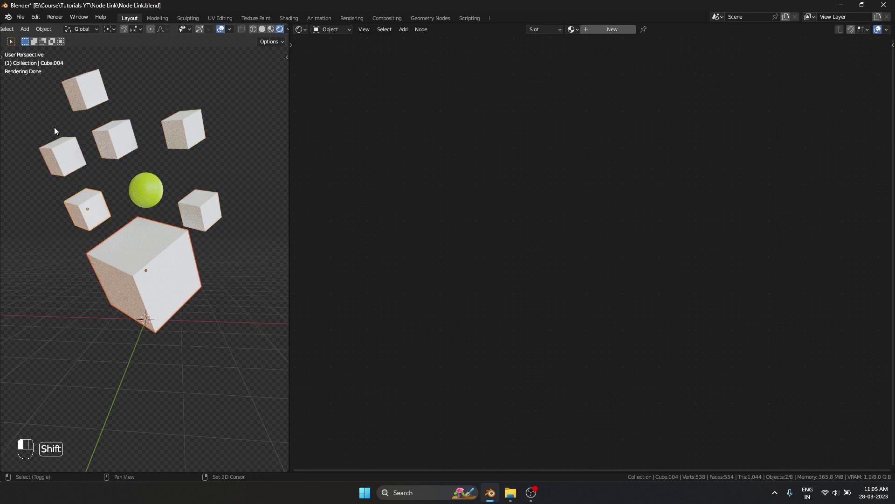
left_click(60, 152, "shift")
left_click(118, 140, "shift")
left_click(85, 82, "shift")
left_click(175, 123, "shift")
left_click(208, 219, "shift")
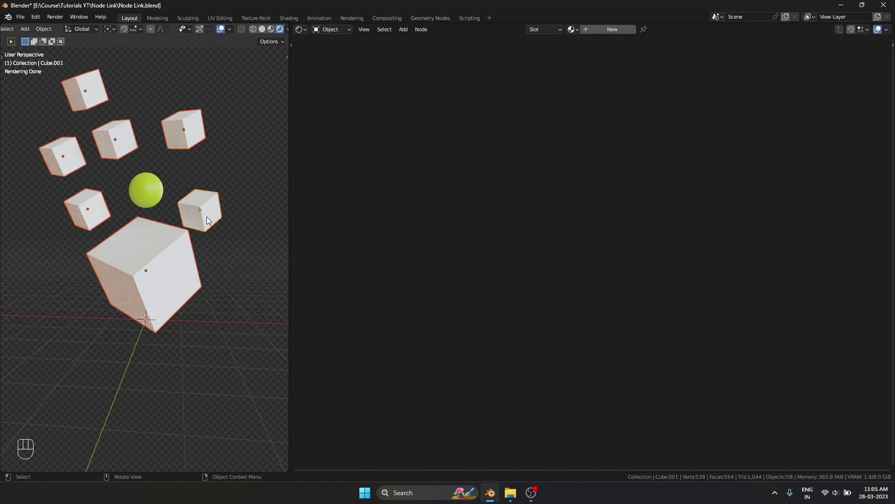
left_click(150, 190, "shift")
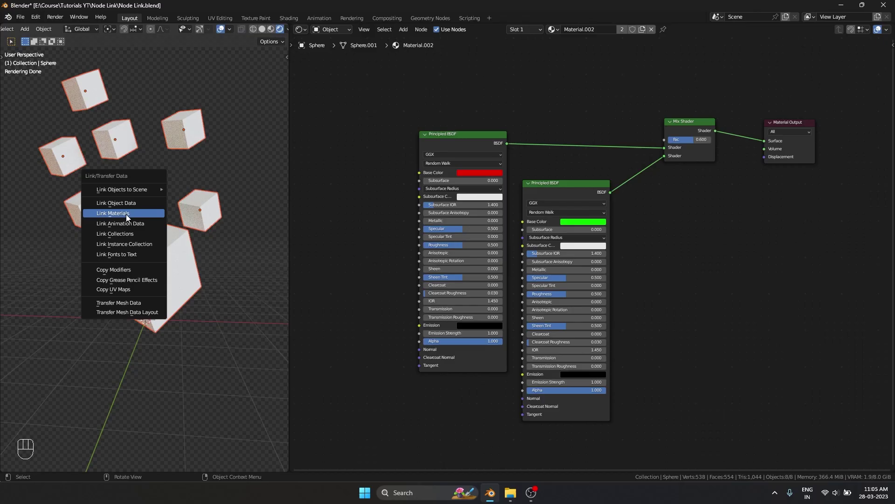
left_click(126, 215)
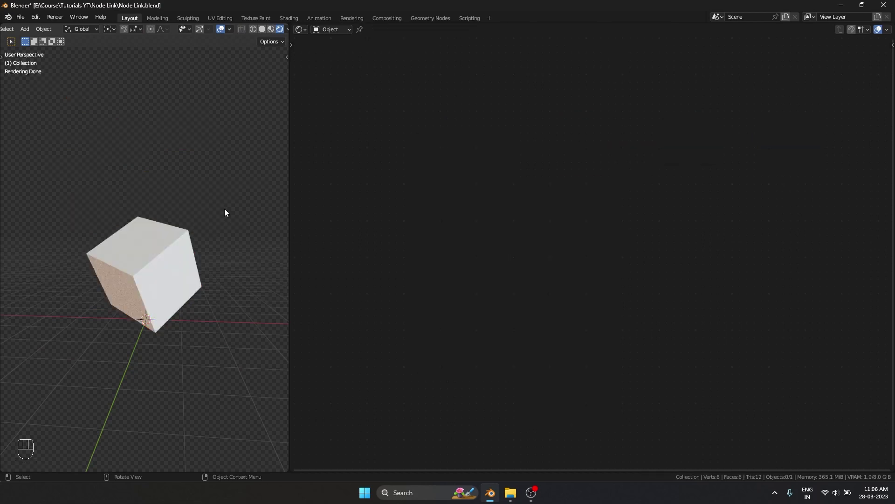
- Add a cylinder mesh next to the tilted cube and scale it
key("shift")
key("shift+a")
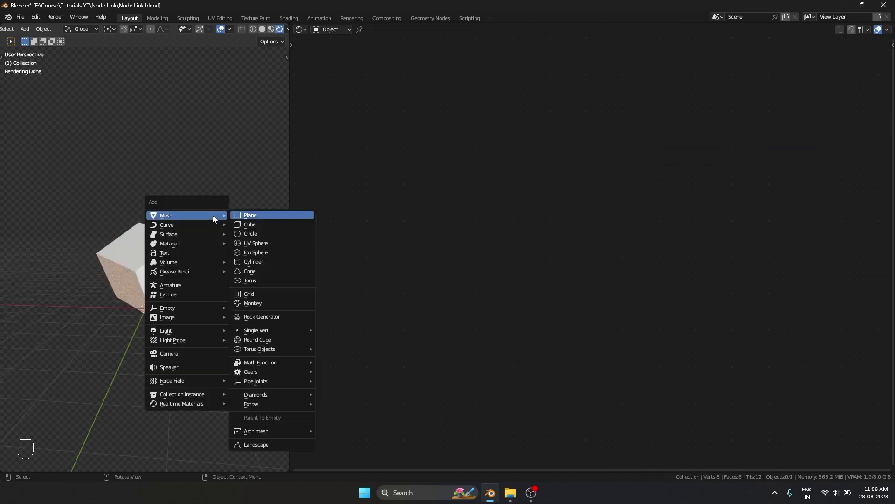
left_click(251, 262)
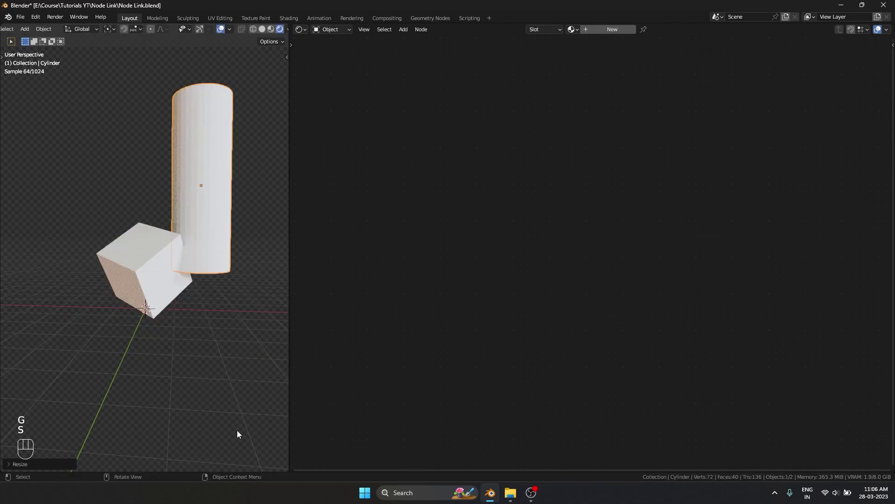
key("s")
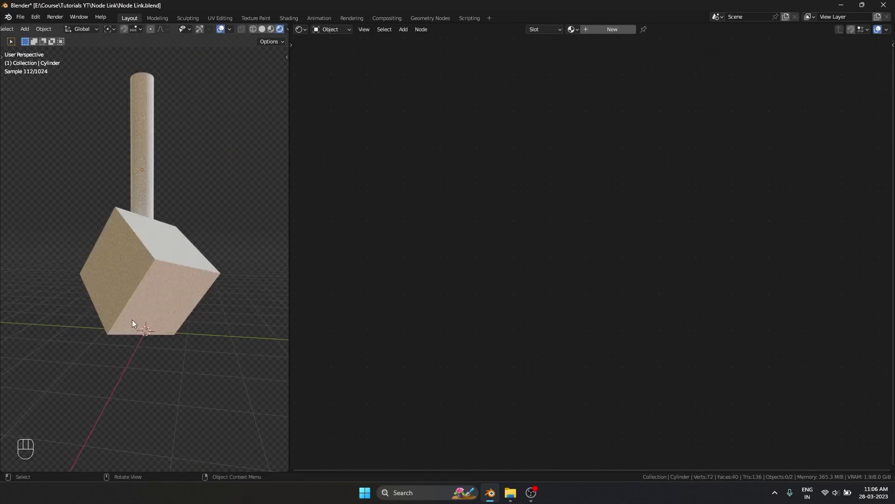
middle_click_drag(133, 320, 162, 379)
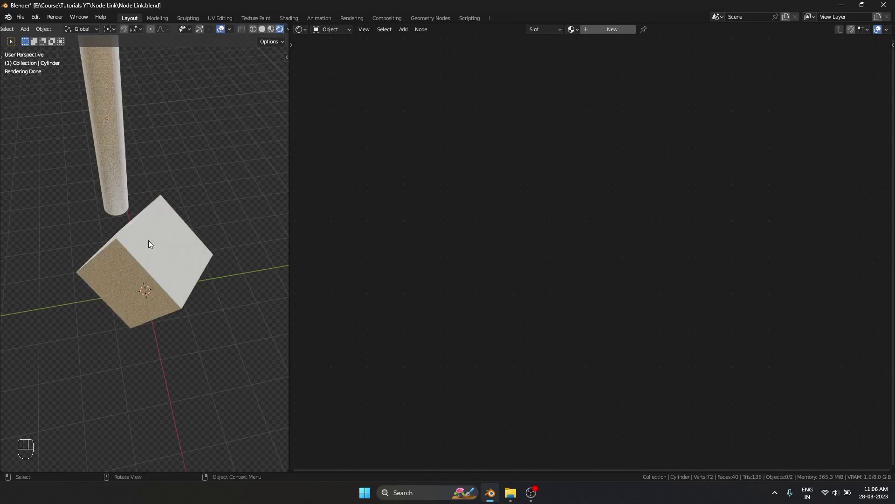
middle_click_drag(150, 244, 167, 200)
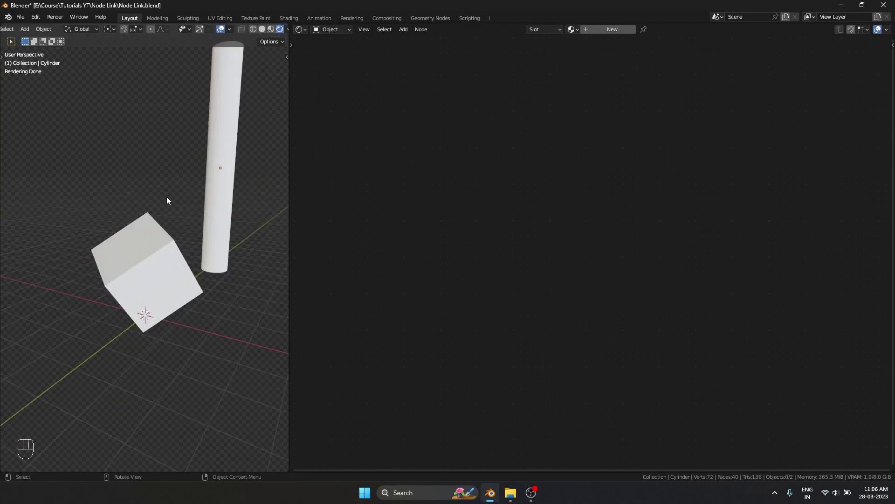
- Check the location and rotation values of the tilted cube
left_click(150, 254)
key("n")
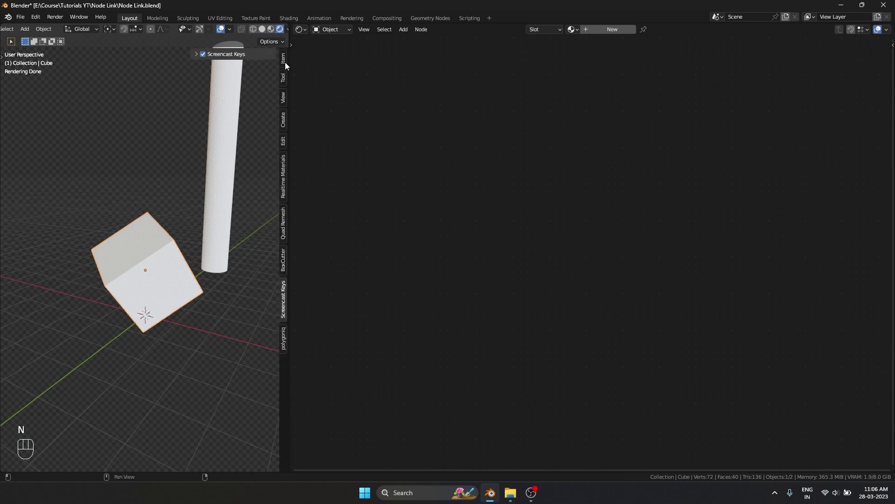
left_click(284, 60)
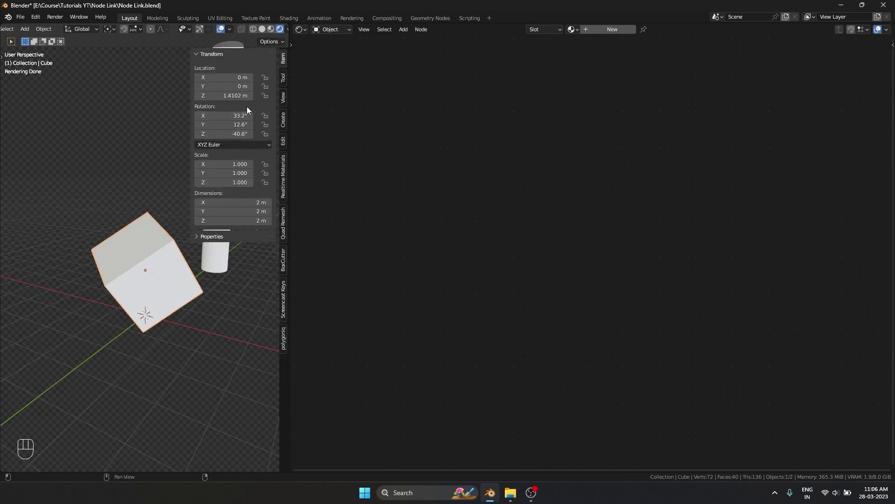
middle_click_drag(144, 190, 119, 194, "shift")
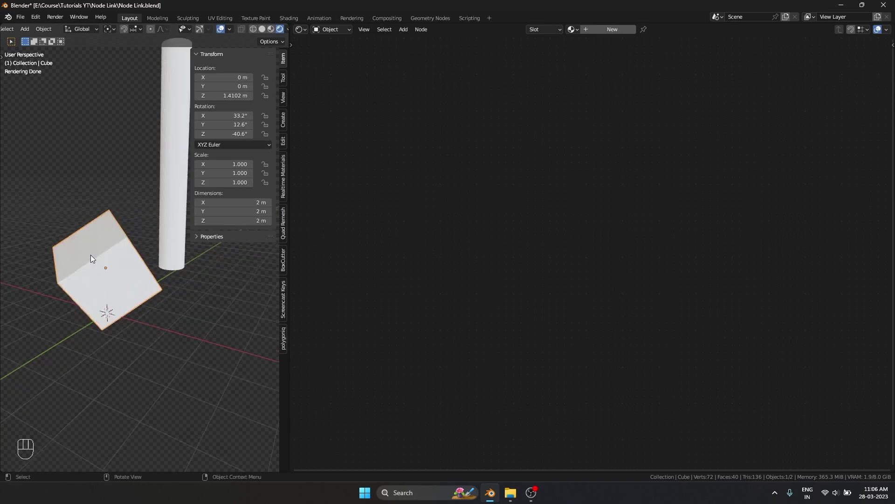
key("n")
- Select the cylinder with the cube as the active object and copy the cube's location and rotation to the cylinder
left_click(175, 149)
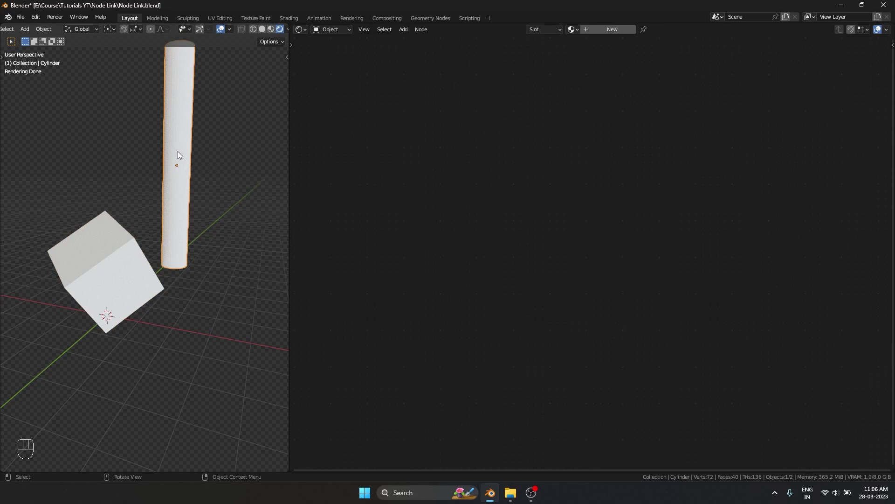
left_click(118, 257, "shift")
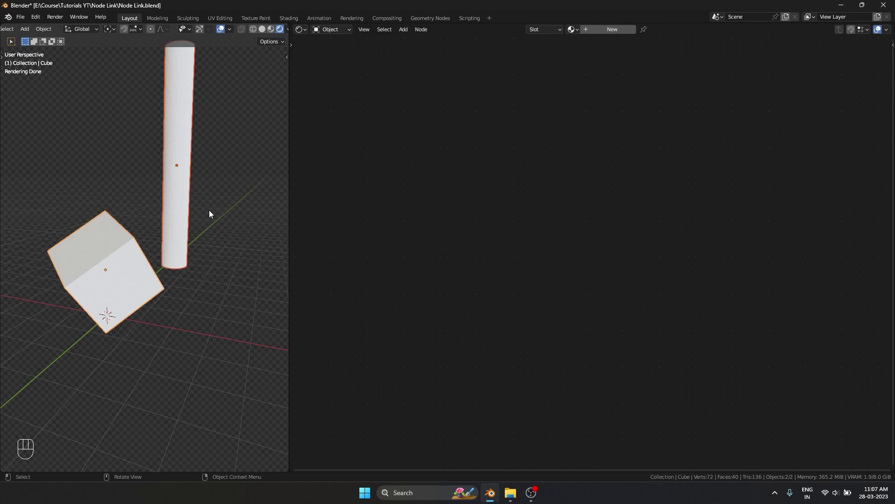
key("ctrl+c")
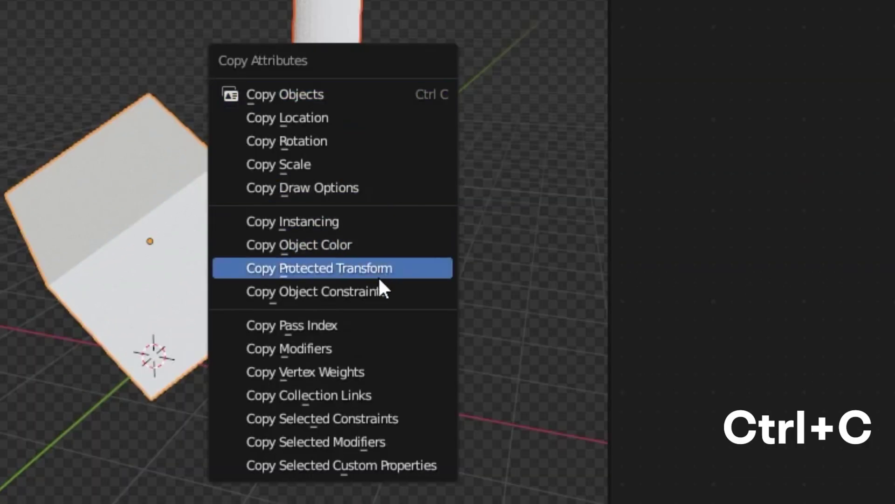
left_click(342, 119)
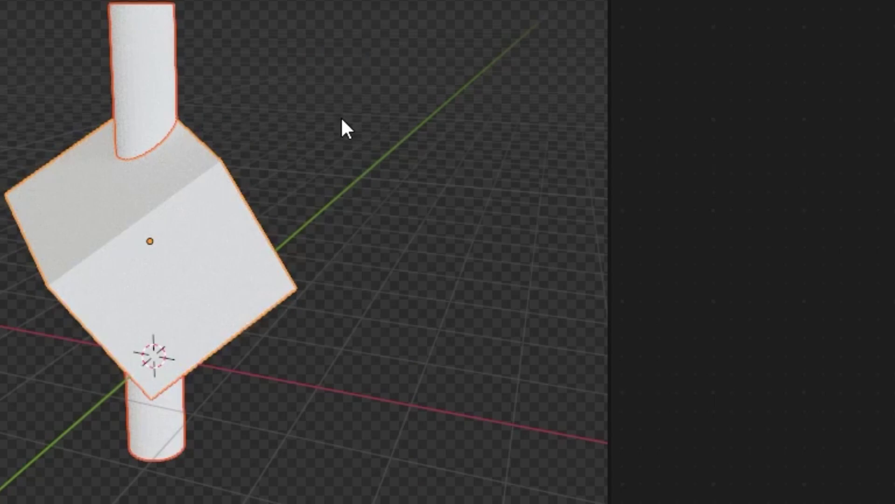
key("ctrl+c")
left_click(342, 142)
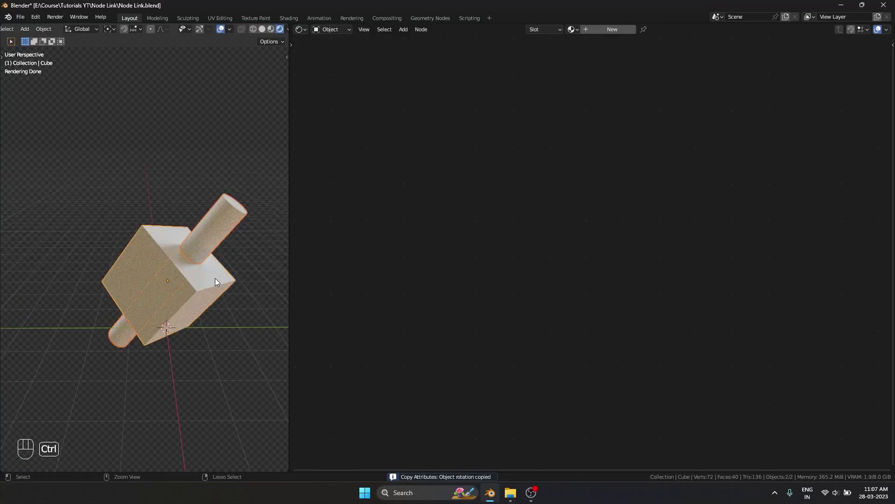
- Cut the cylinder out of the cube with a Boolean difference and enlarge the cylinder cutter to widen the hole
key("ctrl+KP_Subtract")
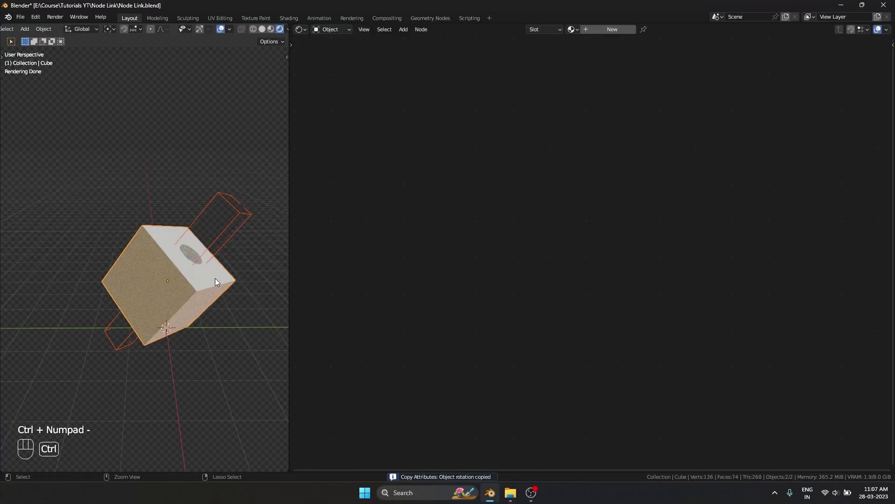
middle_click_drag(214, 278, 112, 225)
left_click(139, 306)
key("s")
left_click(181, 327)
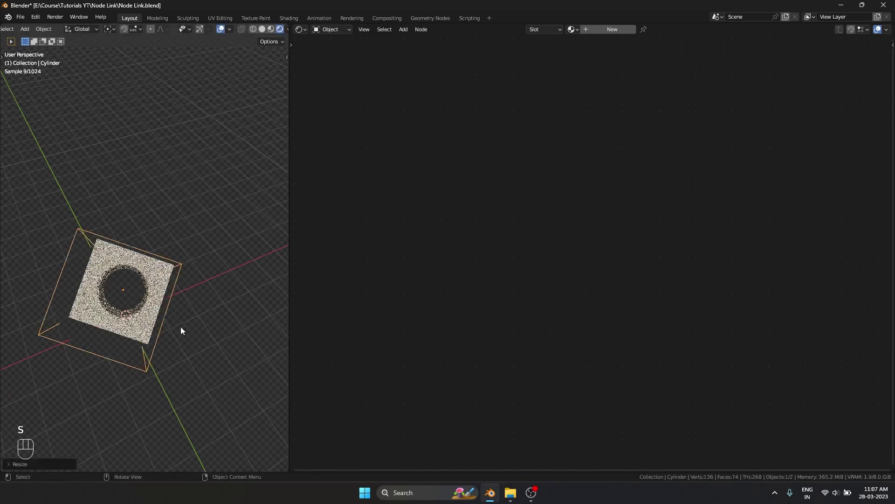
- Duplicate the cylinder cutter in place and rotate the copy about its local X axis
middle_click_drag(180, 327, 150, 349)
key("shift+d")
key("r")
key("x")
key("x")
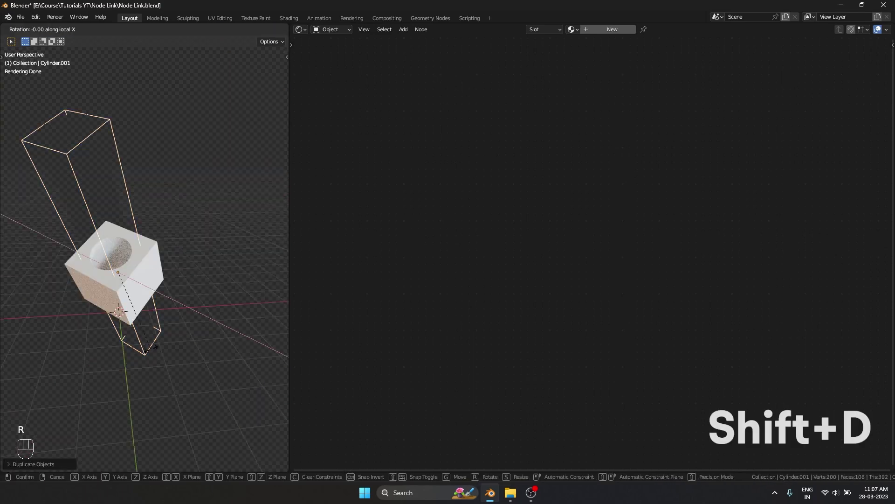
left_click(150, 348)
middle_click_drag(150, 348, 109, 340)
- Cut a second hole through the cube with the duplicated cylinder and switch the viewport to Solid shading
left_click(112, 273, "shift")
mouse_move(112, 273)
middle_mouse_down()
mouse_move(210, 276)
mouse_move(208, 286)
mouse_move(133, 309)
mouse_move(186, 301)
mouse_move(214, 227)
middle_mouse_up()
key("shift+z")
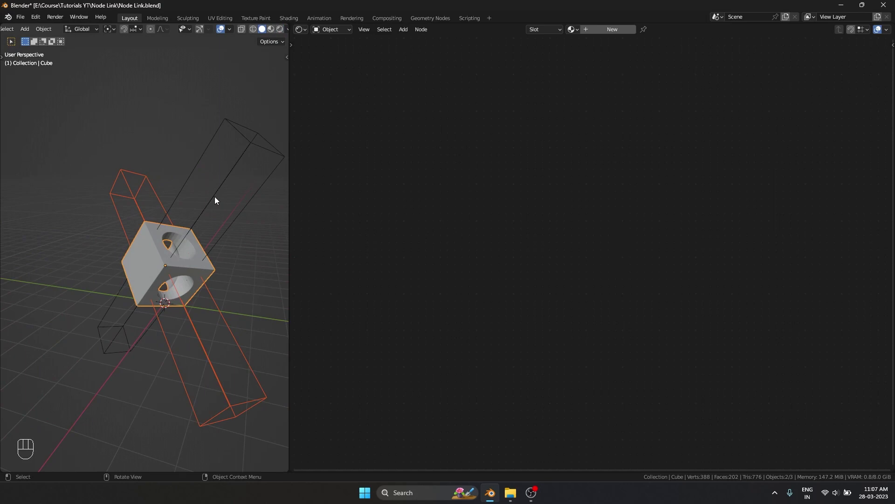
middle_click_drag(214, 200, 159, 248)
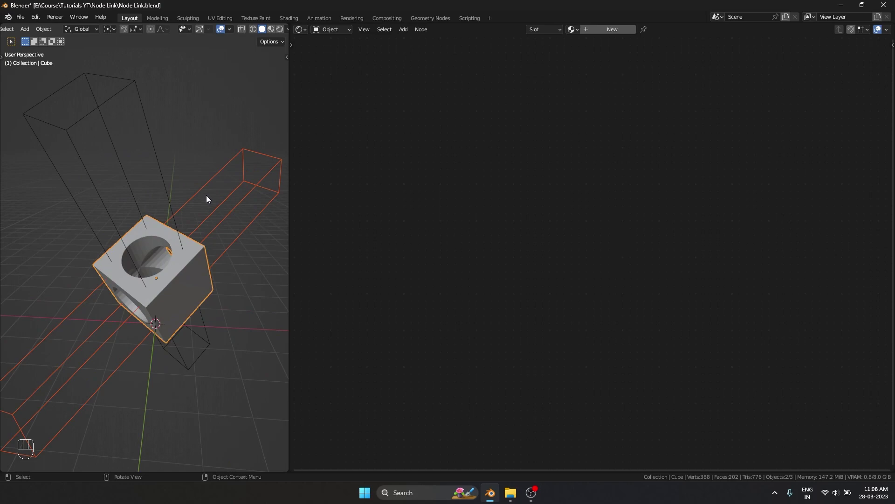
- Check which Copy Attributes options are available with only one cutter selected, and deselect everything
key("ctrl+c")
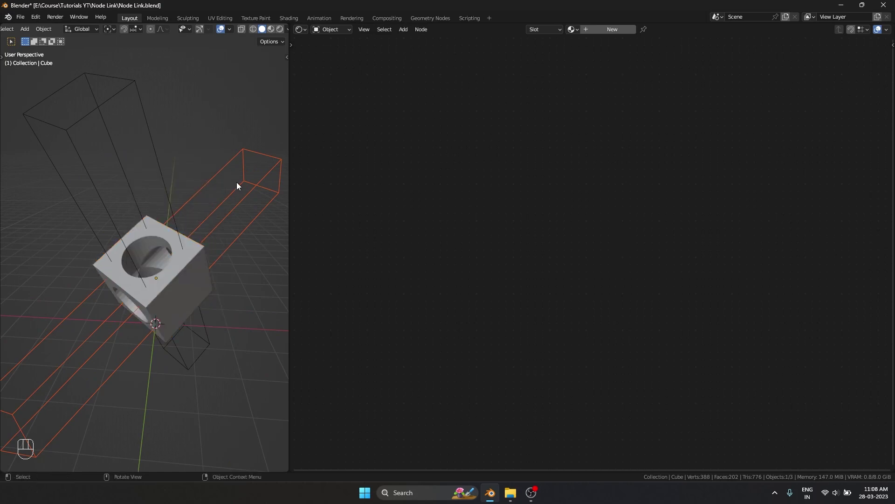
key("ctrl+c")
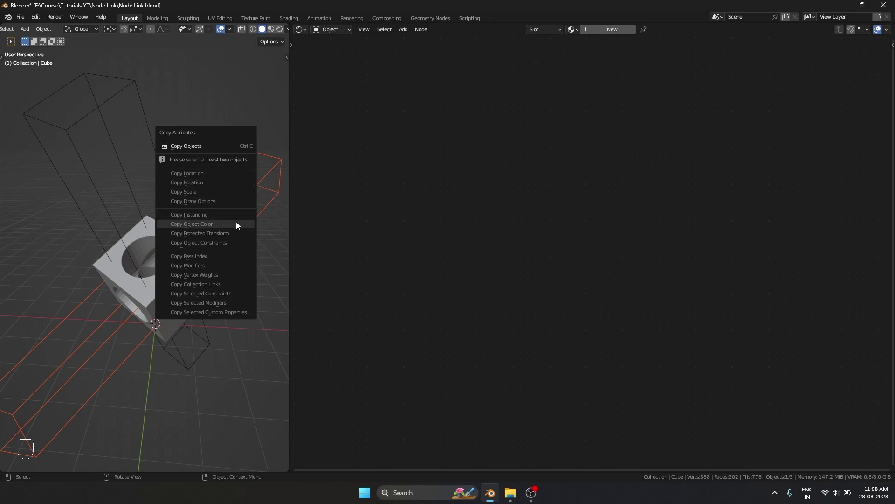
left_click(274, 96)
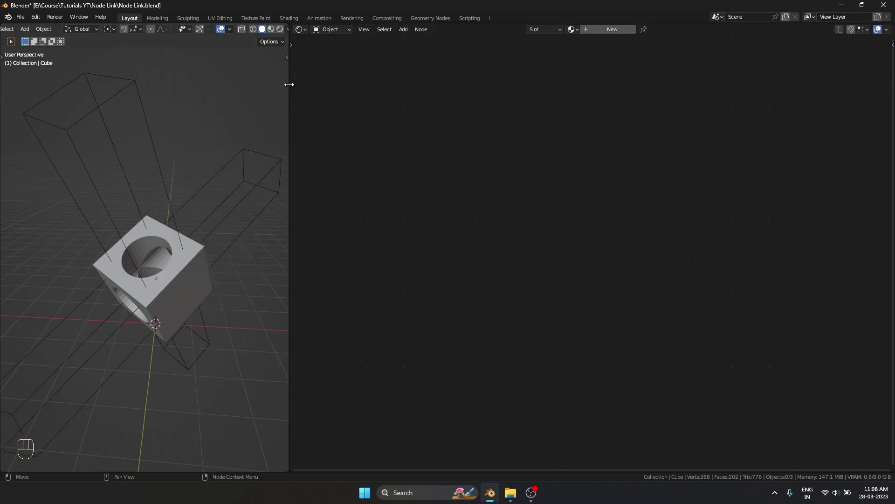
- Widen the 3D view and give one sphere Simple Deform Twist 142°, Decimate Un-Subdivide 1 and Simple Deform Taper 3.581 modifiers
left_click_drag(290, 83, 663, 154)
left_click(406, 296)
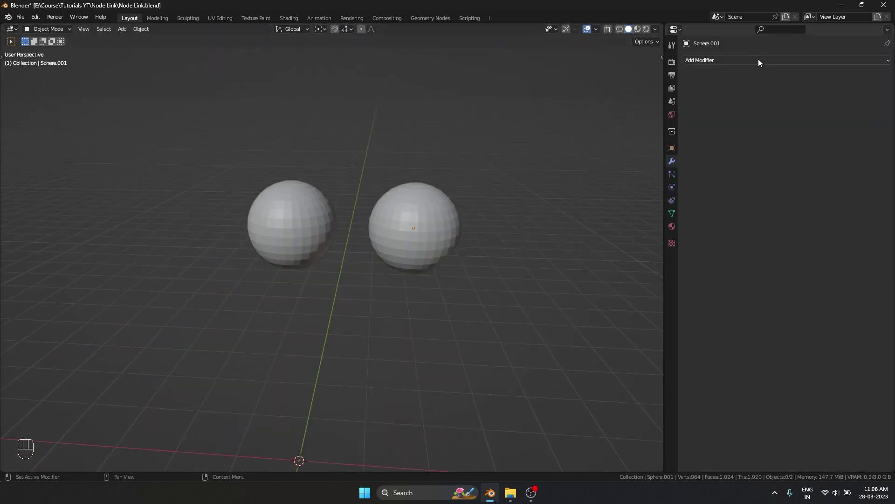
left_click(450, 219)
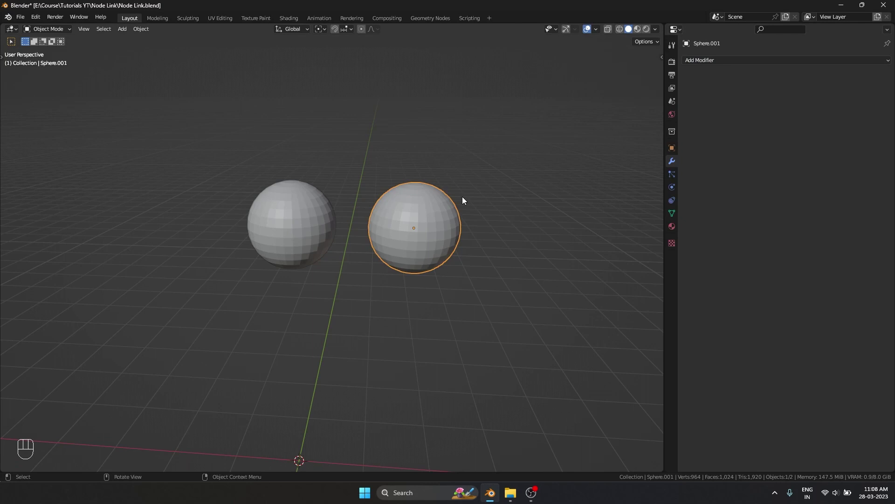
left_click(741, 61)
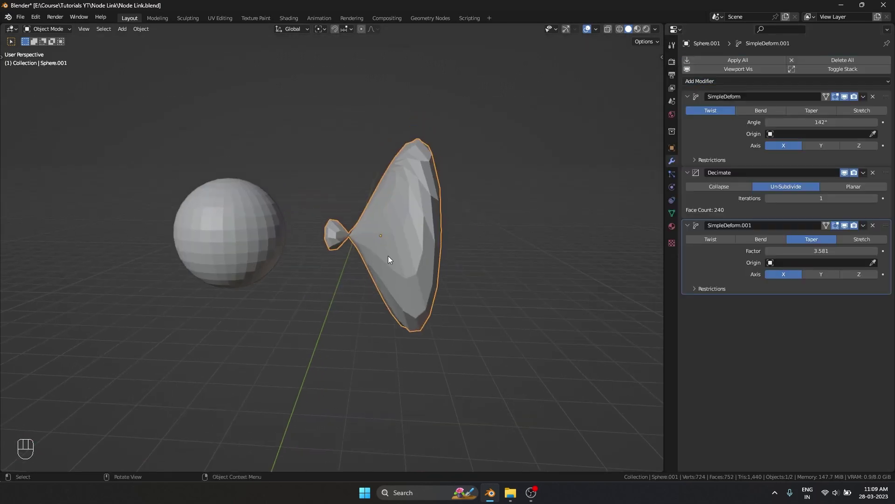
- Select the plain sphere with the deformed sphere as the active object and copy all its modifiers to the plain sphere
left_click(262, 244)
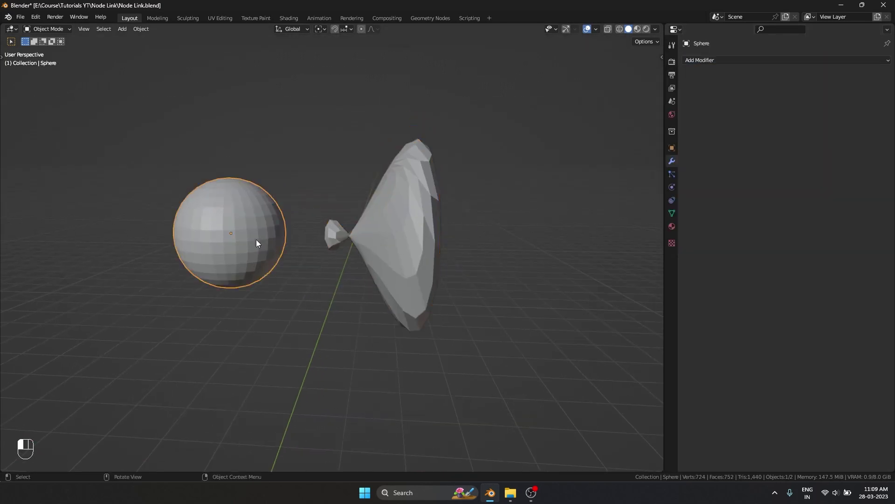
left_click(365, 234, "shift")
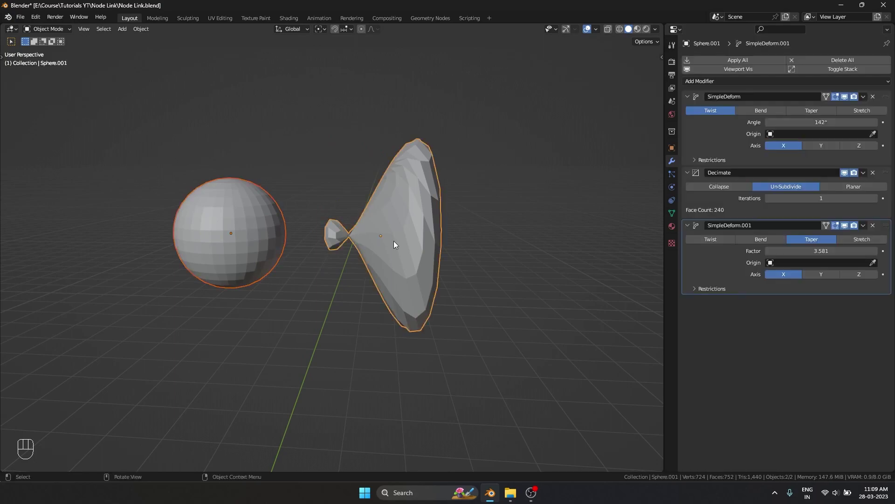
key("ctrl+c")
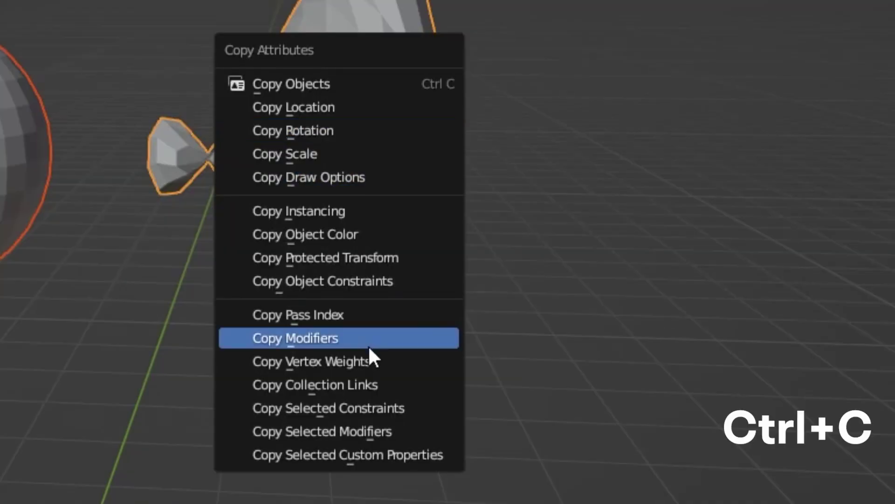
left_click(364, 340)
left_click(317, 301)
middle_click_drag(364, 173, 332, 172)
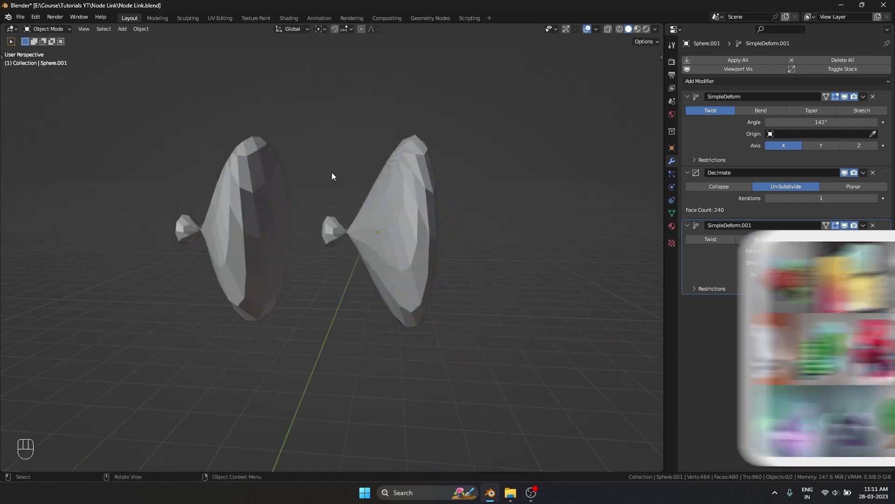